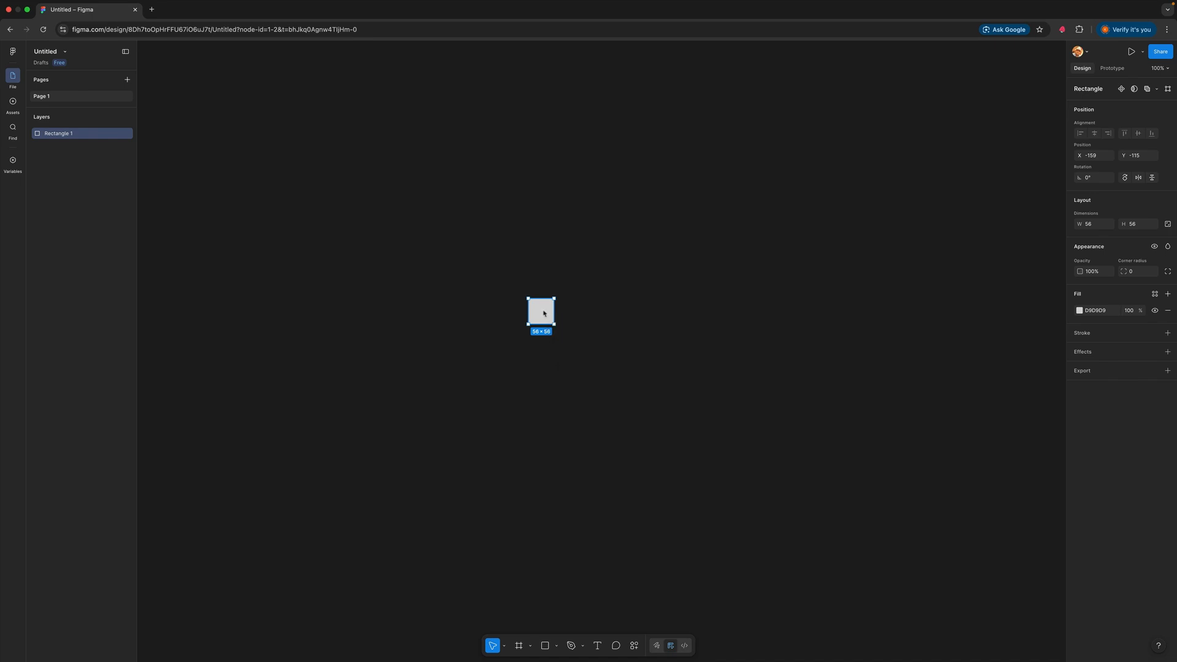
Change the rectangle's fill from grey to orange, hex FC900A
{"action": "left_click", "coordinate": [1080, 310]}
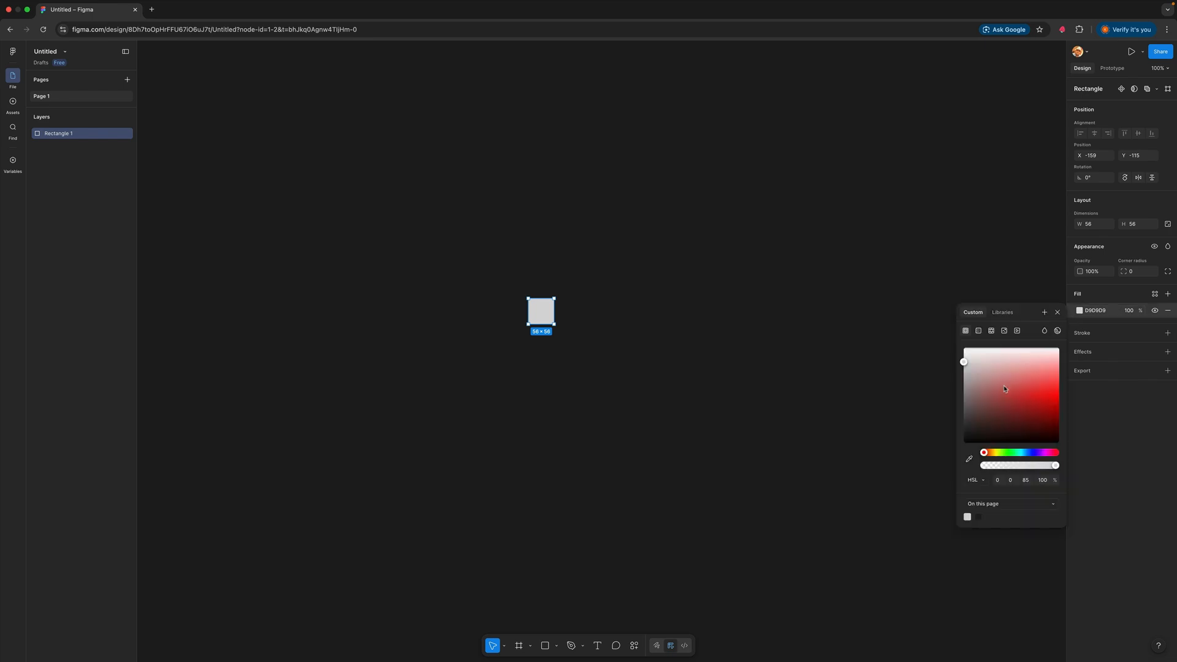
{"action": "mouse_move", "coordinate": [985, 457]}
{"action": "left_mouse_down"}
{"action": "mouse_move", "coordinate": [1006, 458]}
{"action": "mouse_move", "coordinate": [991, 457]}
{"action": "left_mouse_up"}
{"action": "left_click_drag", "start_coordinate": [973, 381], "coordinate": [1057, 394]}
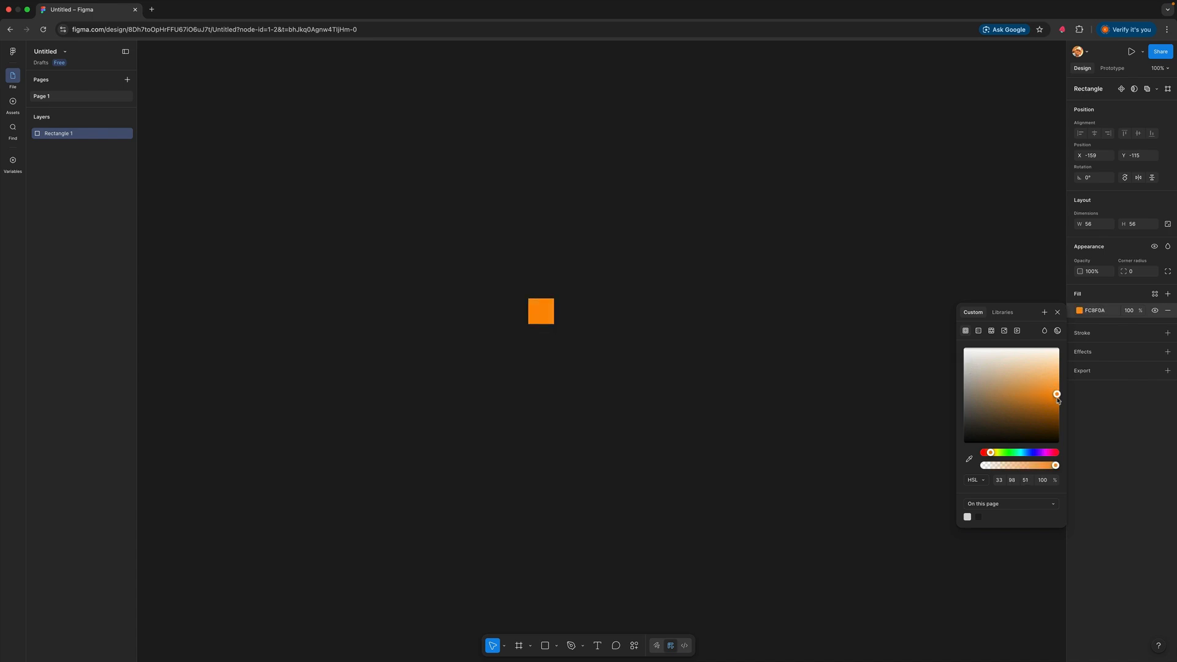
{"action": "left_click", "coordinate": [792, 357]}
Resize the orange rectangle to 8 wide by 8 high
{"action": "left_click", "coordinate": [544, 317]}
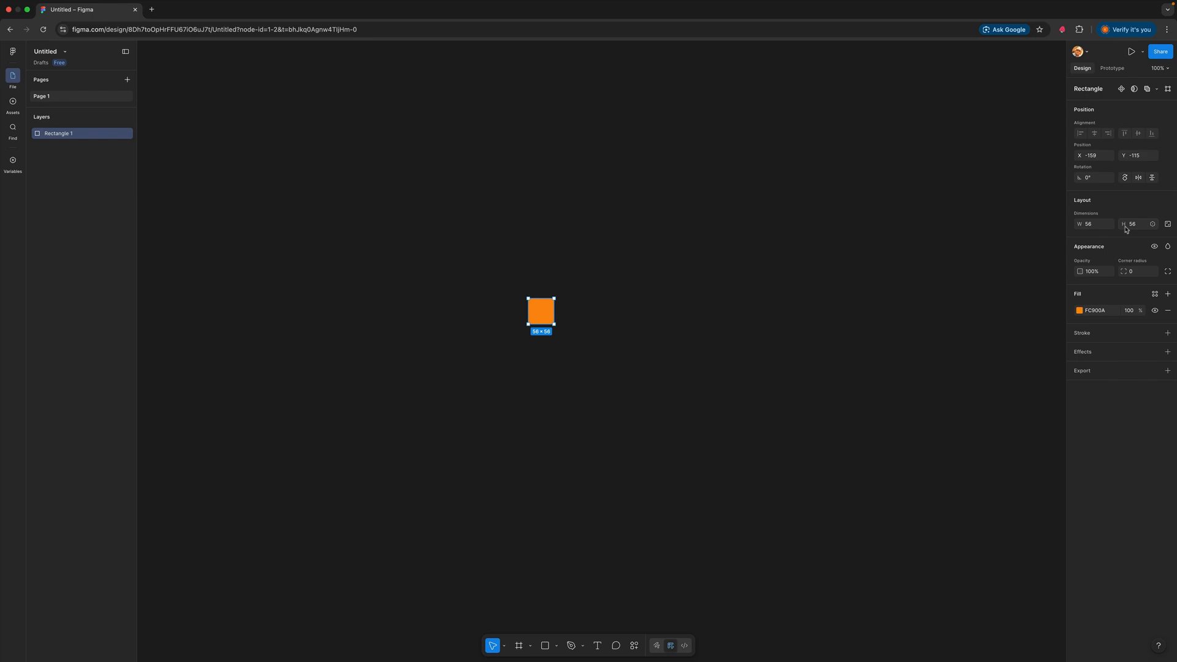
{"action": "left_click", "coordinate": [1085, 224]}
{"action": "left_click_drag", "start_coordinate": [1065, 224], "coordinate": [1066, 223]}
{"action": "type", "text": "8"}
{"action": "key", "text": "Tab"}
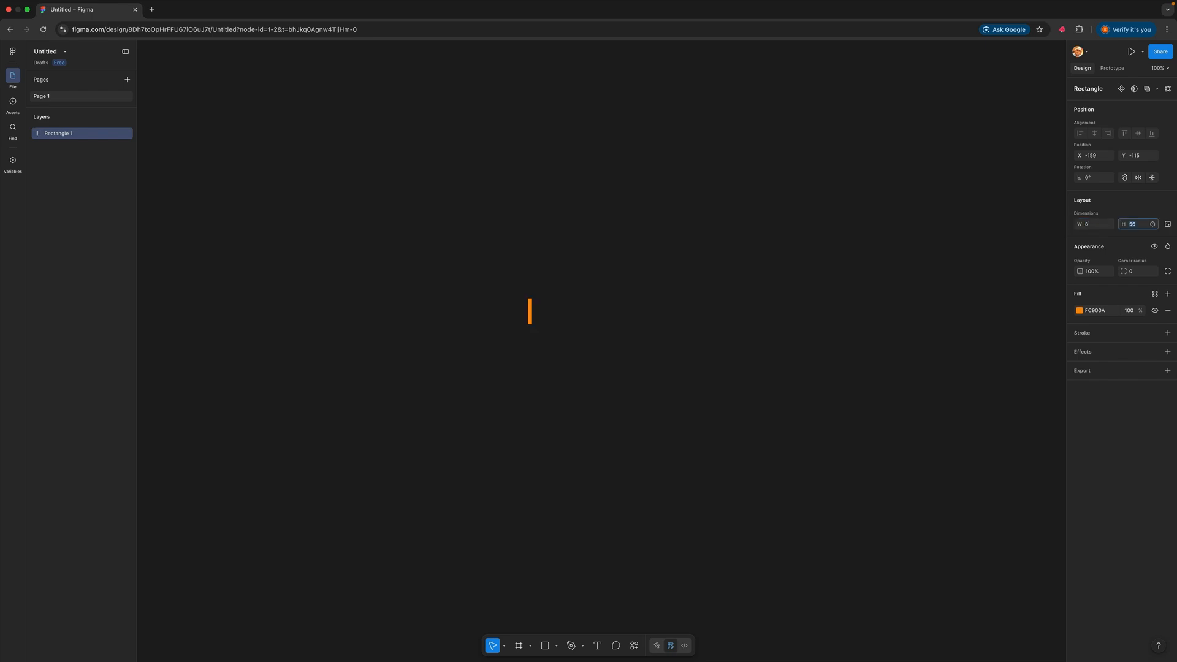
{"action": "type", "text": "8"}
{"action": "key", "text": "Return"}
{"action": "scroll", "coordinate": [538, 289], "scroll_direction": "up", "scroll_amount": 5}
{"action": "scroll", "coordinate": [538, 291], "scroll_direction": "up", "scroll_amount": 1}
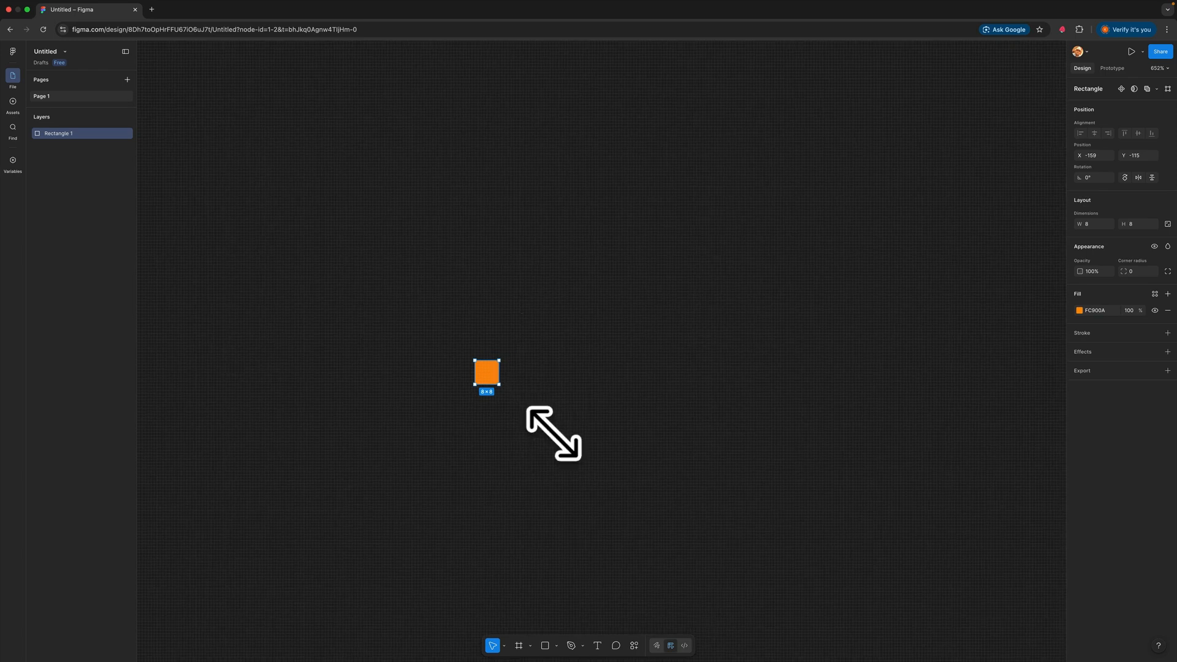
{"action": "left_click", "coordinate": [506, 399]}
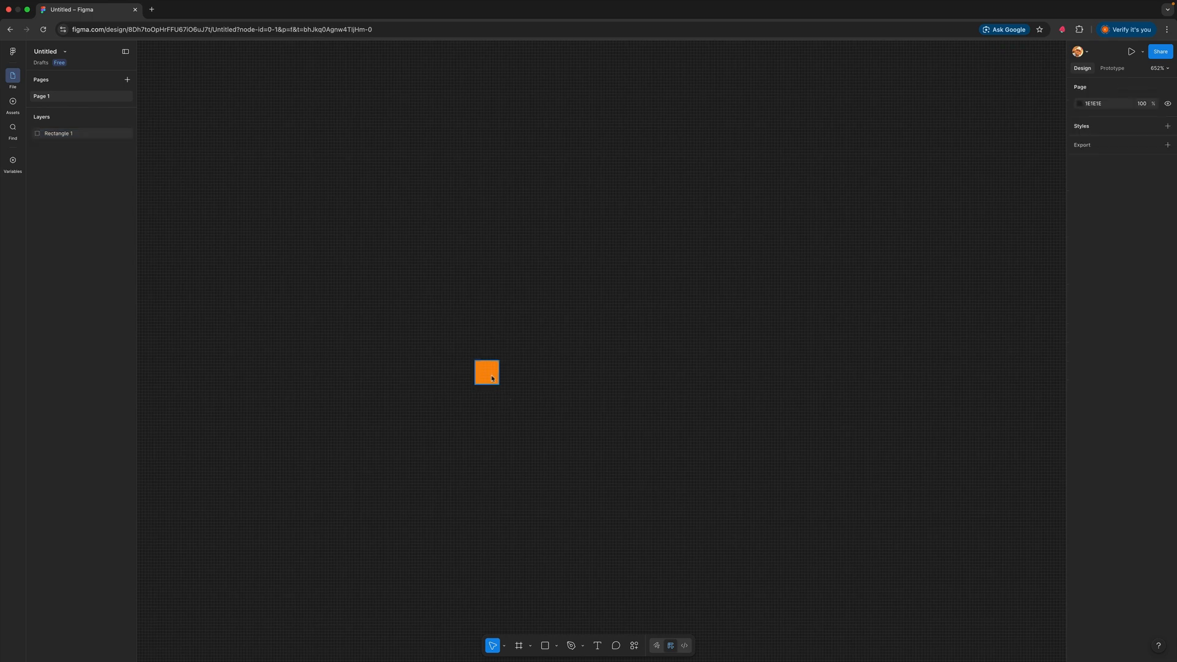
Duplicate the 8×8 square above itself, resize the copy to 16 by 16, and move it up clear of the original
{"action": "left_click_drag", "start_coordinate": [490, 375], "coordinate": [490, 341]}
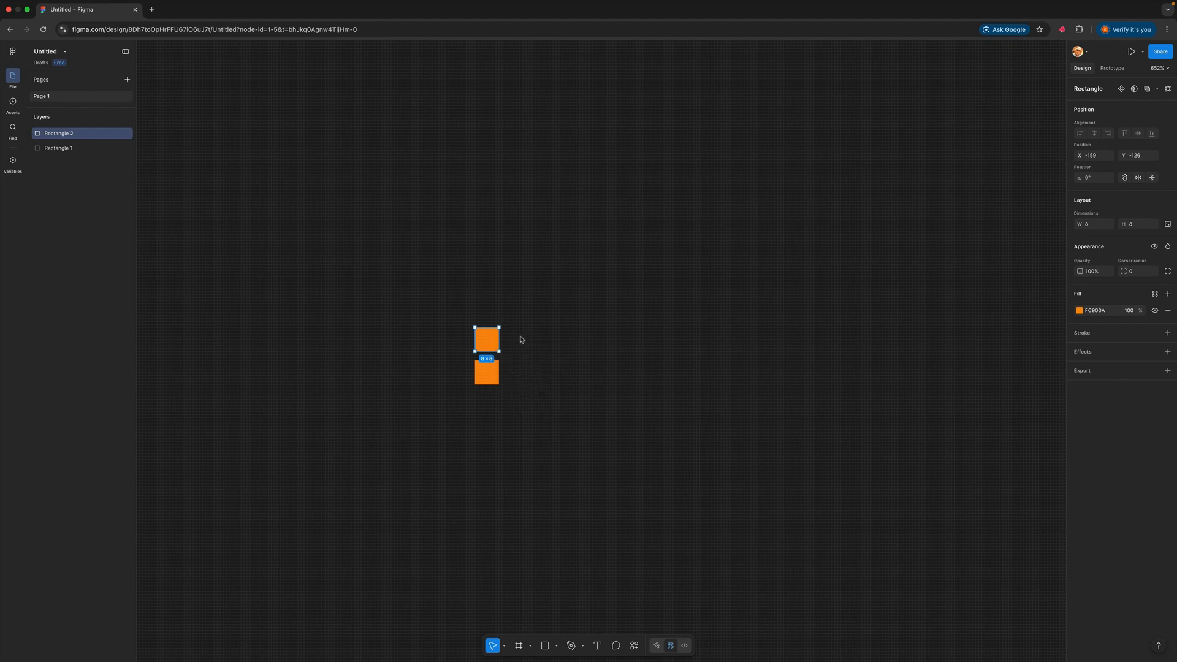
{"action": "left_click", "coordinate": [1094, 225]}
{"action": "type", "text": "16"}
{"action": "key", "text": "Tab"}
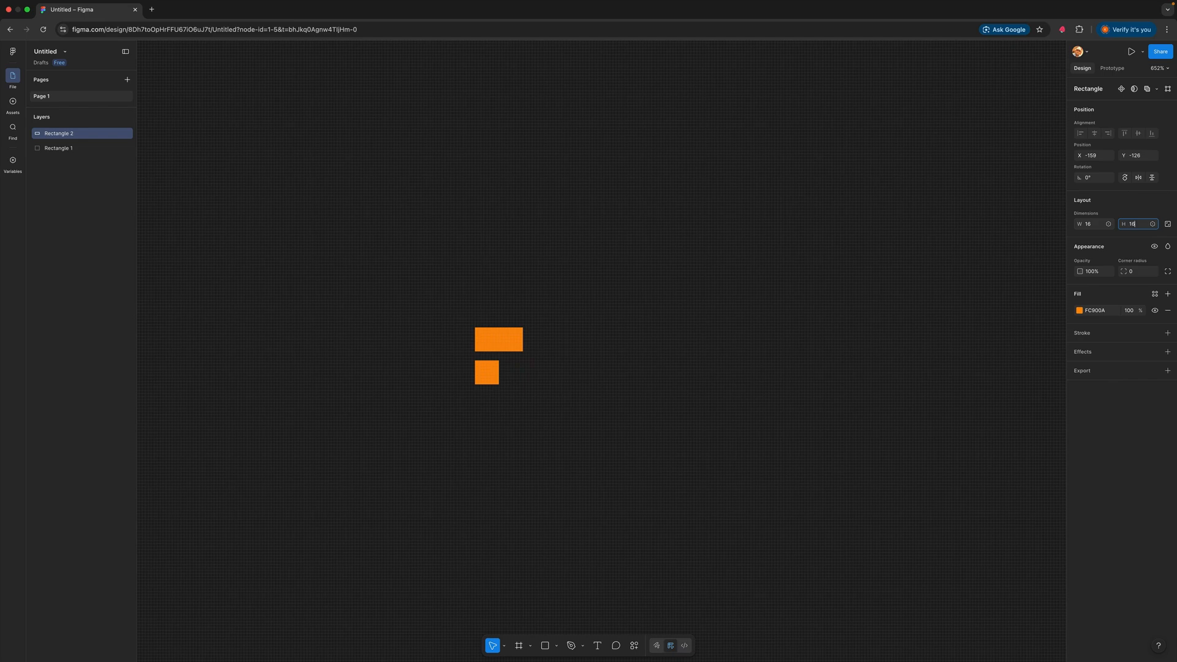
{"action": "type", "text": "16"}
{"action": "key", "text": "Return"}
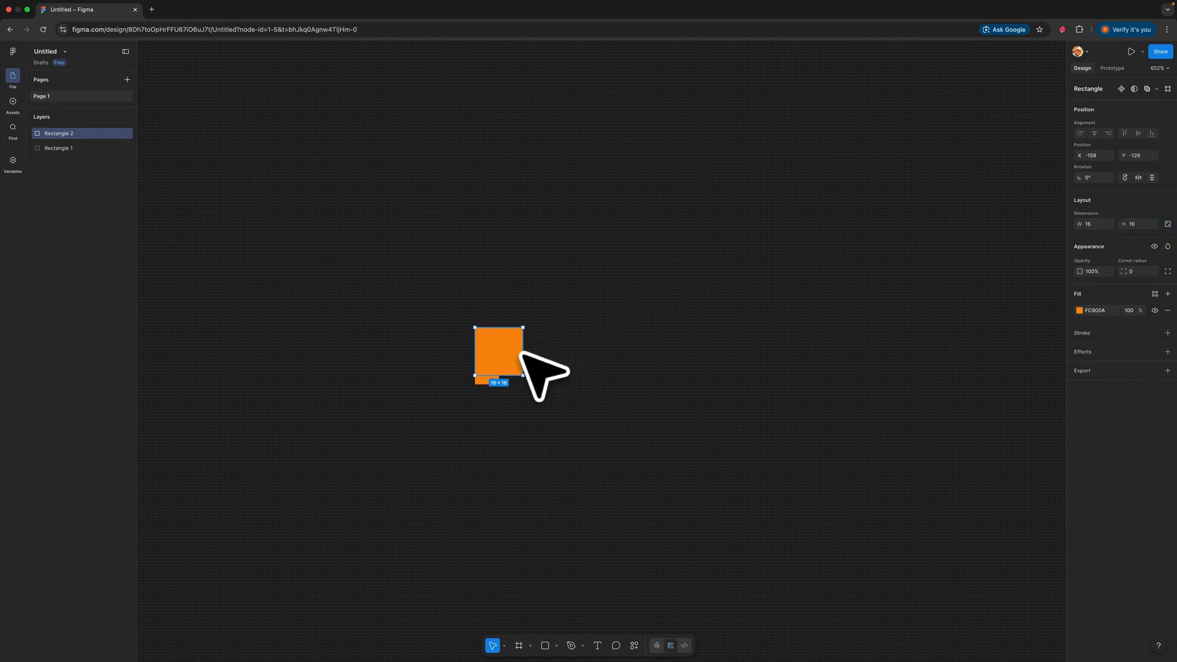
{"action": "left_click_drag", "start_coordinate": [520, 353], "coordinate": [520, 328]}
{"action": "left_click", "coordinate": [629, 365]}
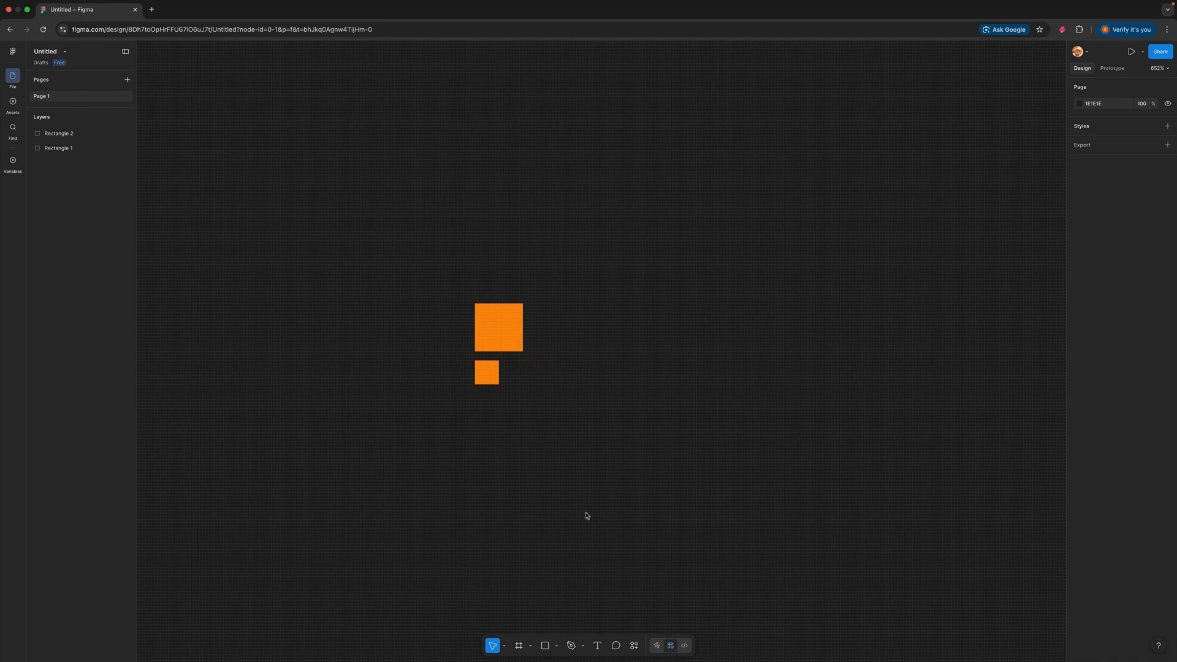
Add the text label "8×8" and place it beside the small square
{"action": "left_click", "coordinate": [597, 646]}
{"action": "left_click", "coordinate": [540, 379]}
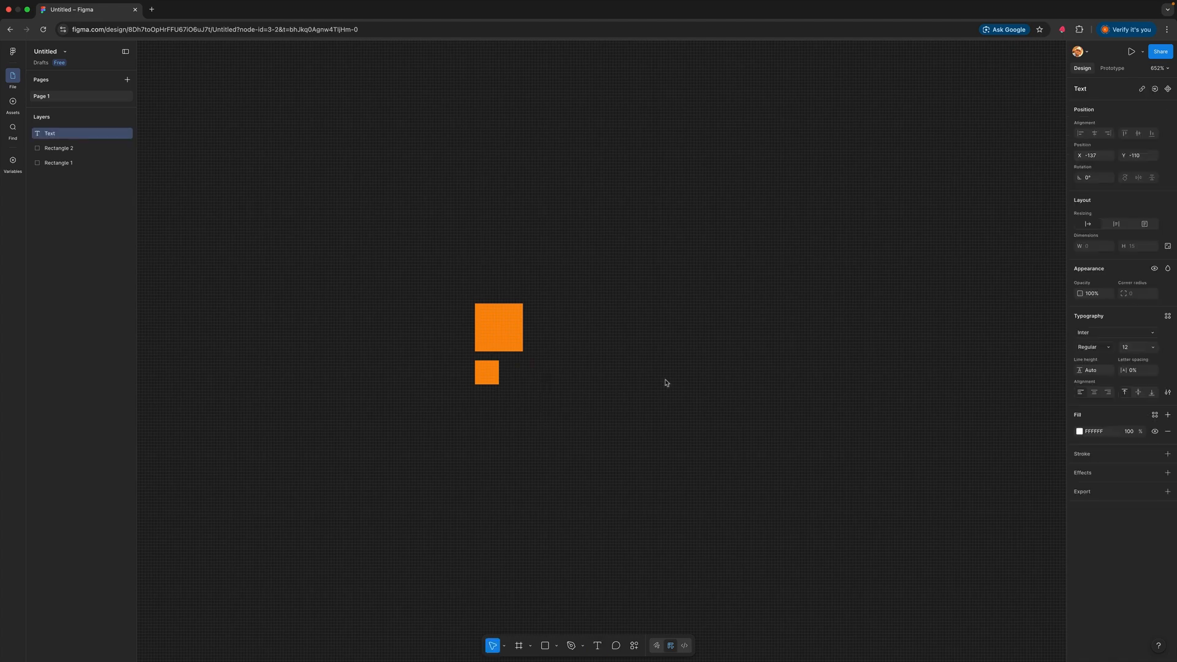
{"action": "type", "text": "8x"}
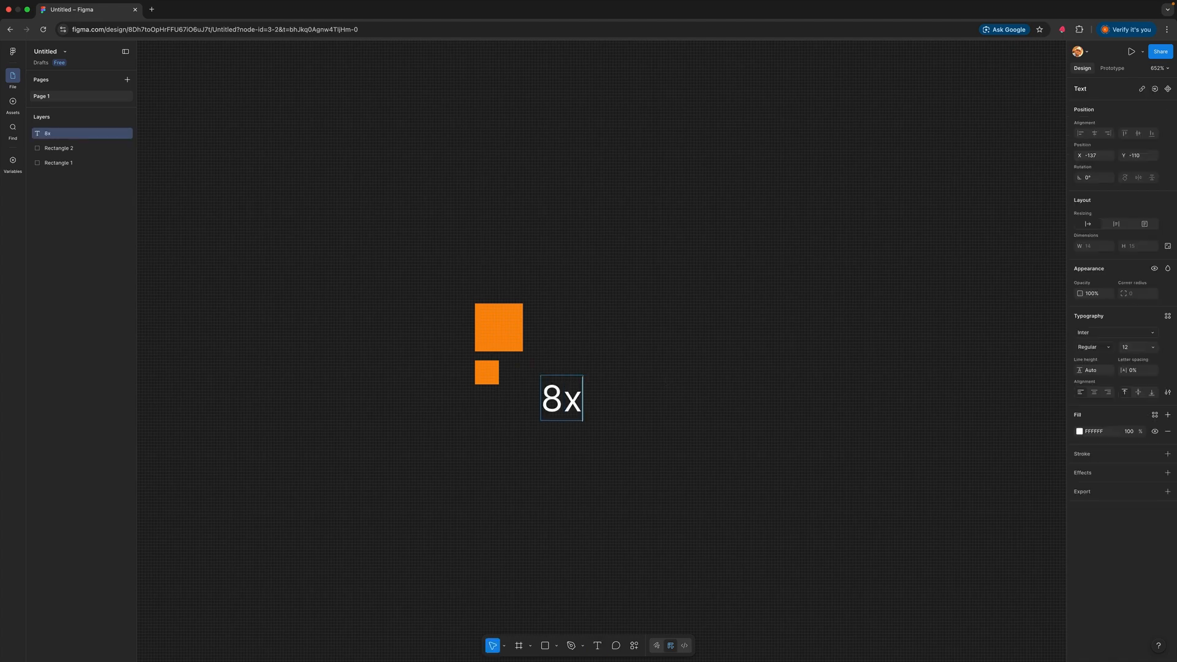
{"action": "type", "text": "8"}
{"action": "key", "text": "Escape"}
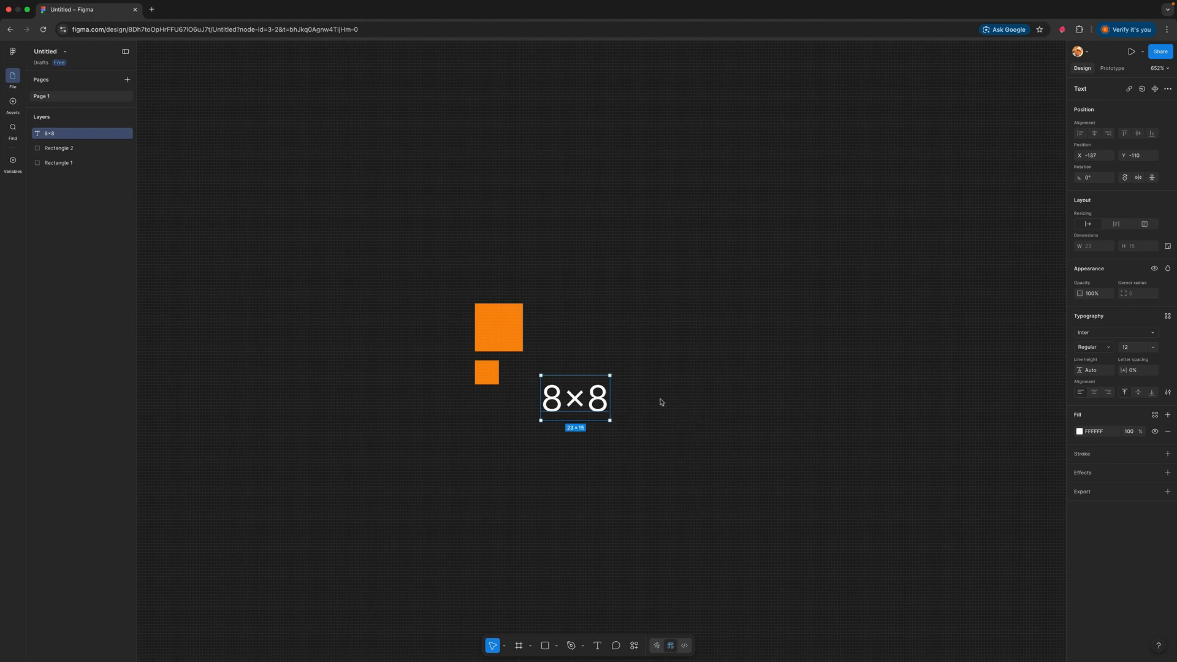
{"action": "left_click_drag", "start_coordinate": [596, 412], "coordinate": [588, 386]}
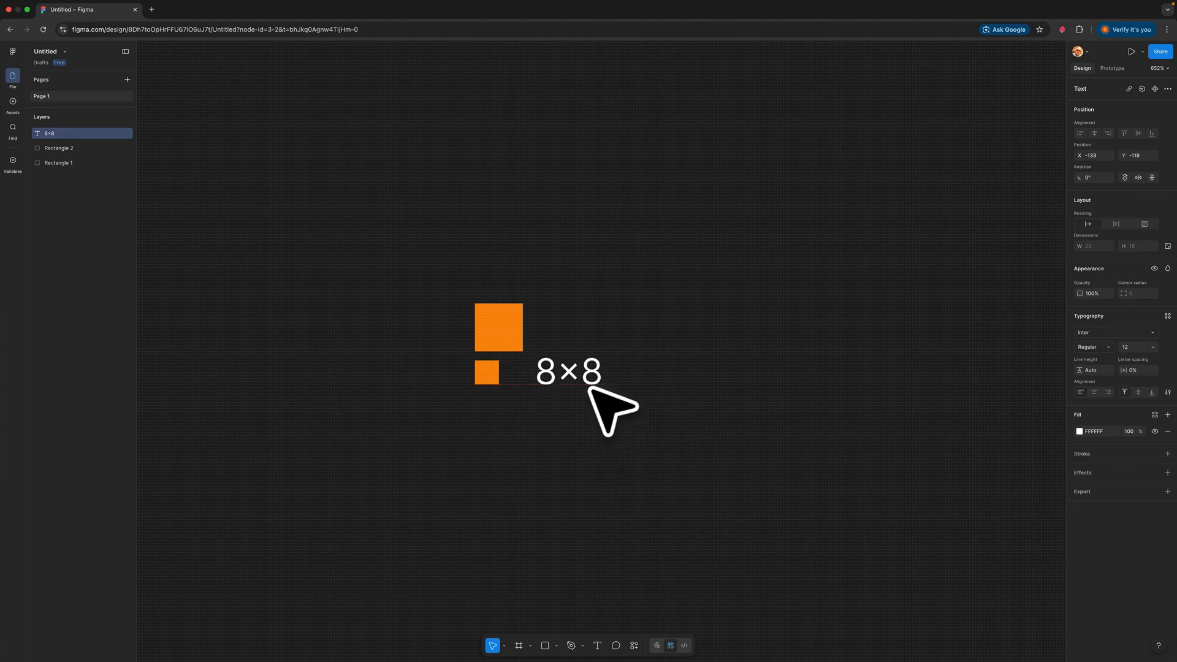
{"action": "left_click", "coordinate": [674, 368]}
Duplicate the 8×8 label beside the larger square and change the copy's text to "16×16"
{"action": "left_click", "coordinate": [575, 381]}
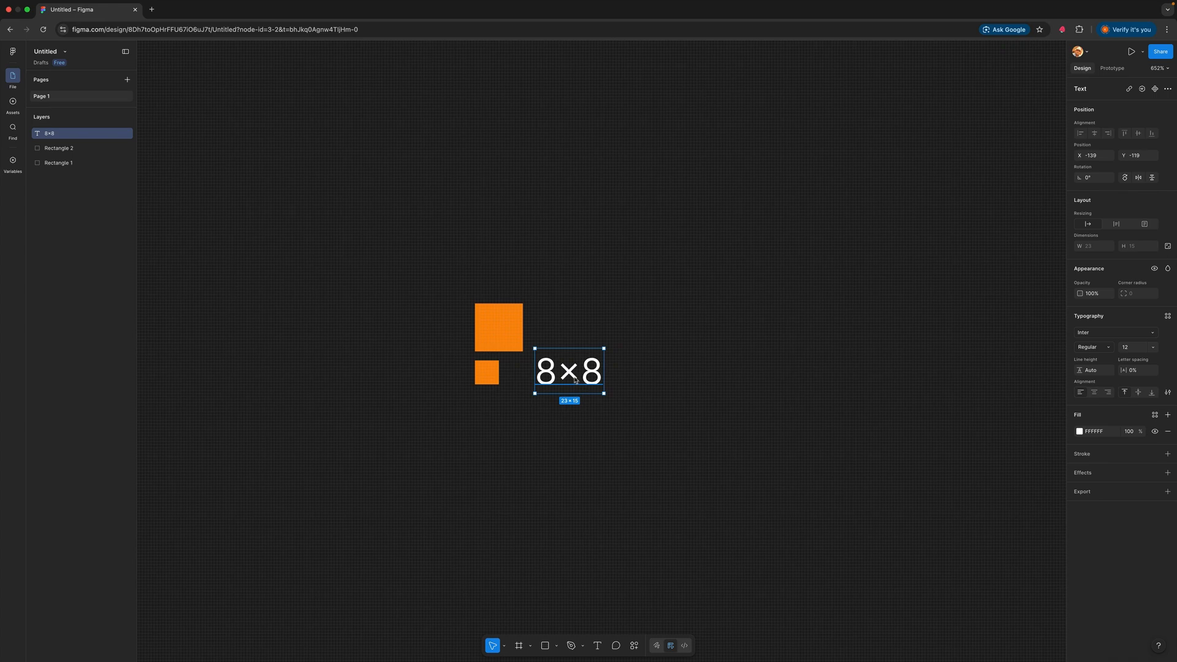
{"action": "left_click_drag", "start_coordinate": [571, 375], "coordinate": [575, 330]}
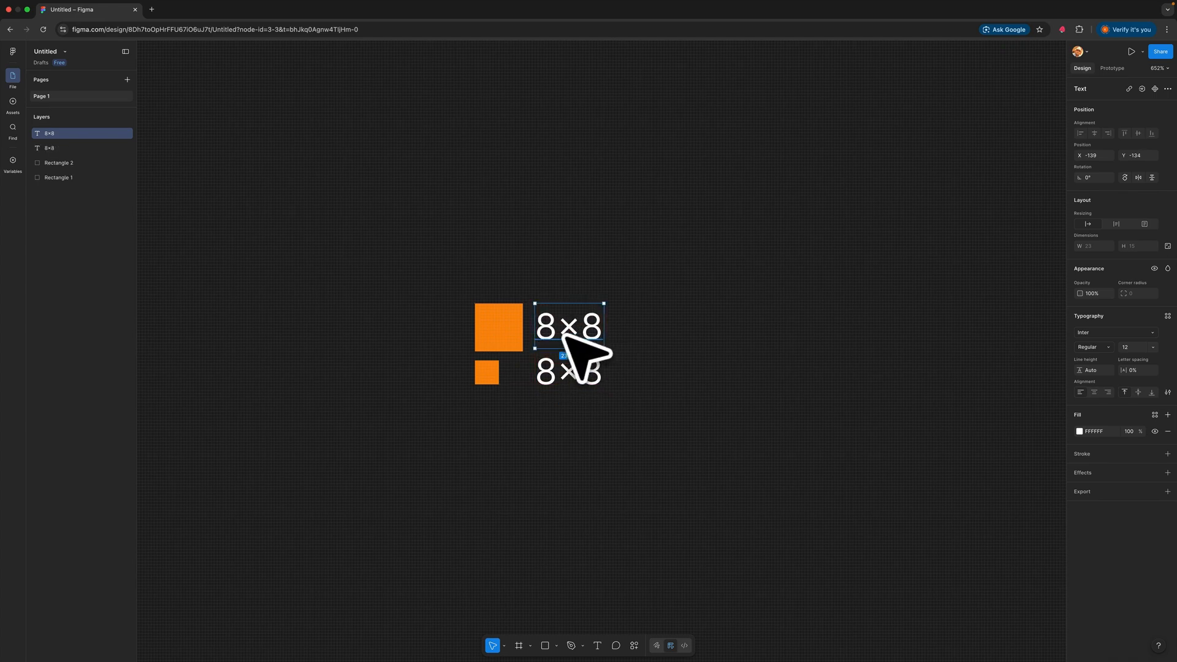
{"action": "double_click", "coordinate": [583, 335]}
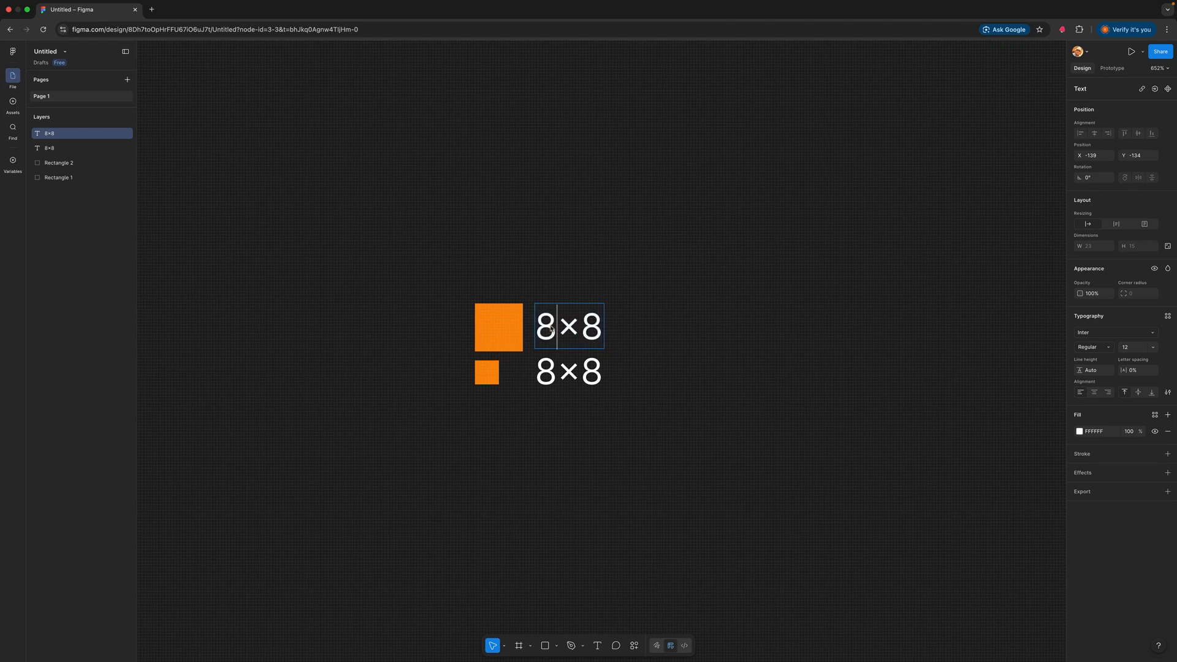
{"action": "double_click", "coordinate": [553, 328]}
{"action": "type", "text": "16"}
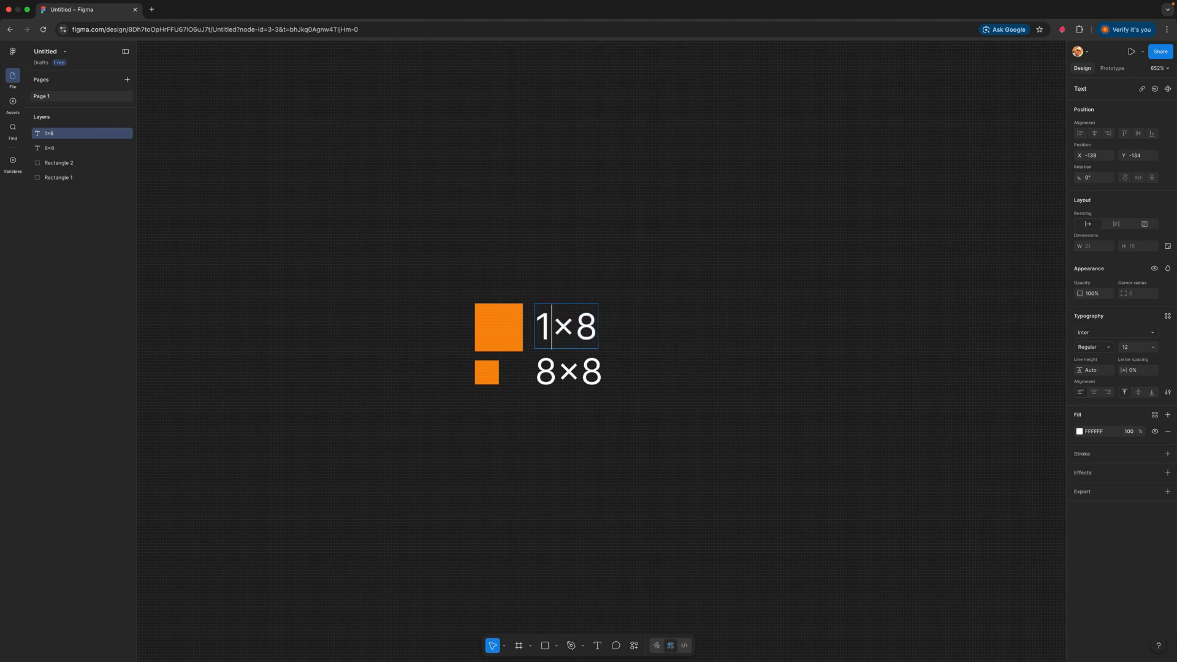
{"action": "left_click_drag", "start_coordinate": [598, 326], "coordinate": [611, 324]}
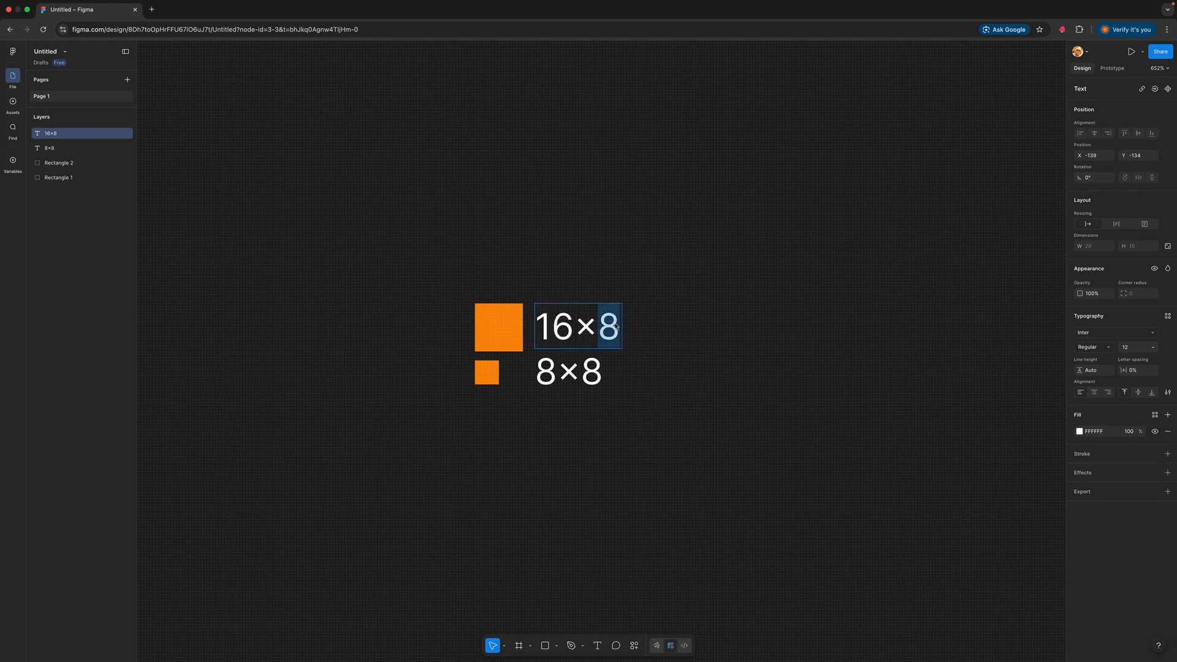
{"action": "type", "text": "16"}
{"action": "key", "text": "Escape"}
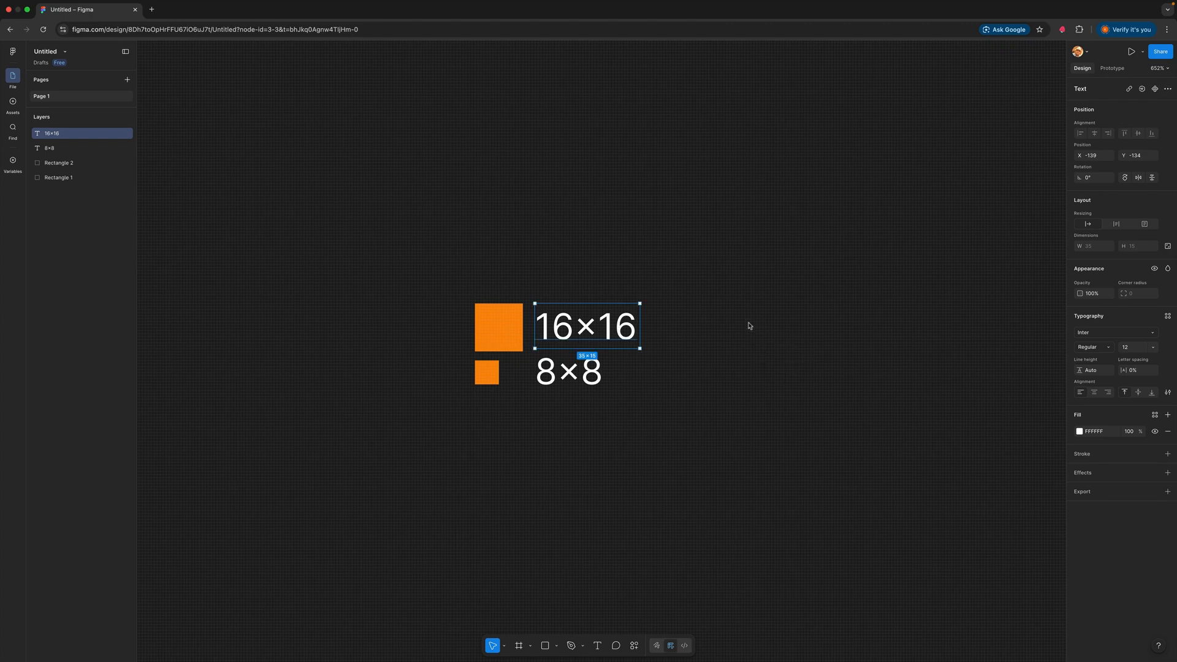
{"action": "key", "text": "Escape"}
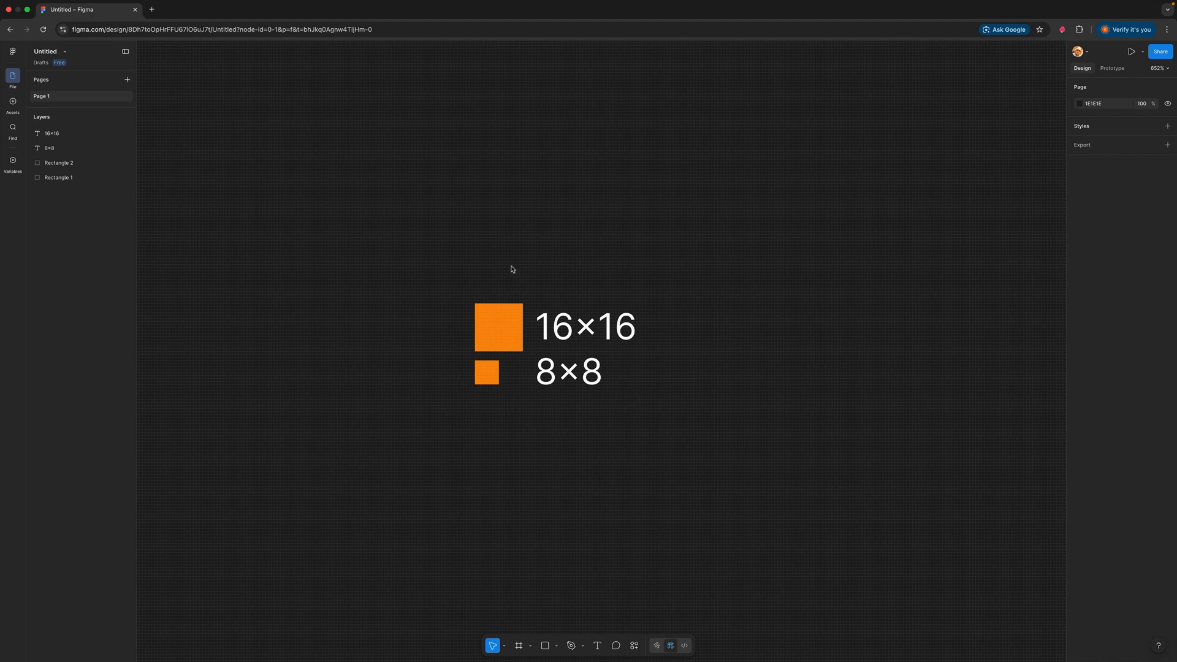
Duplicate the 16×16 square above itself, lock its aspect ratio, resize it to 24 by 24, and move it clear of the original
{"action": "left_click", "coordinate": [506, 328]}
{"action": "left_click_drag", "start_coordinate": [506, 327], "coordinate": [507, 273], "text": "alt"}
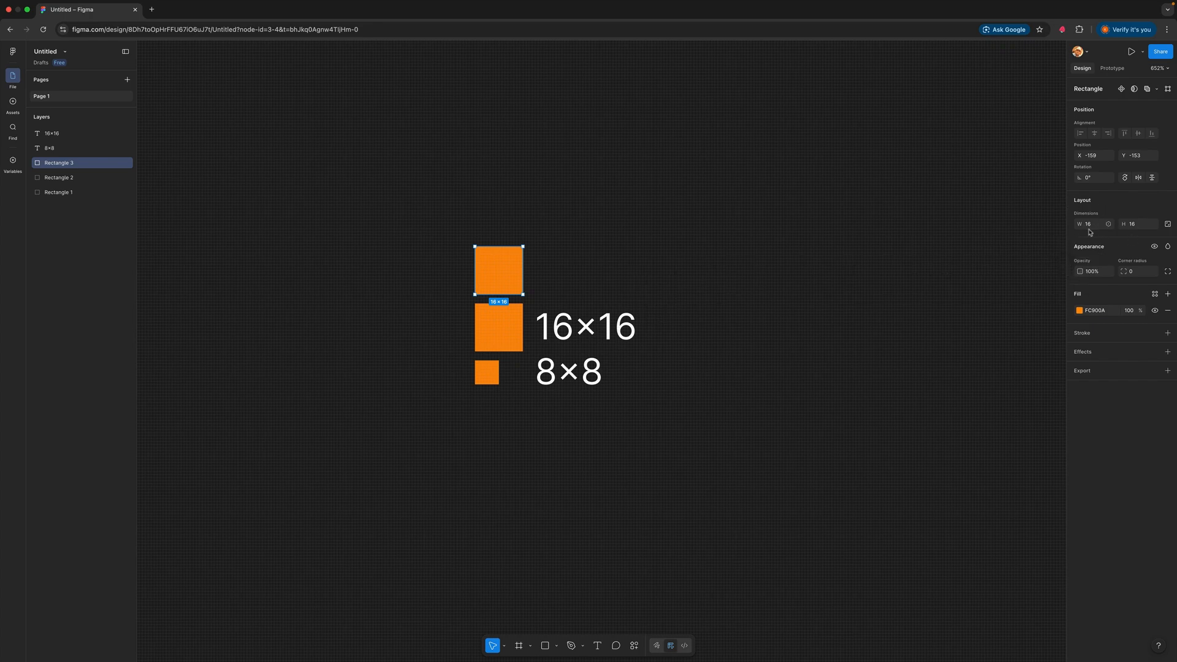
{"action": "left_click", "coordinate": [1169, 225]}
{"action": "key", "text": "Tab"}
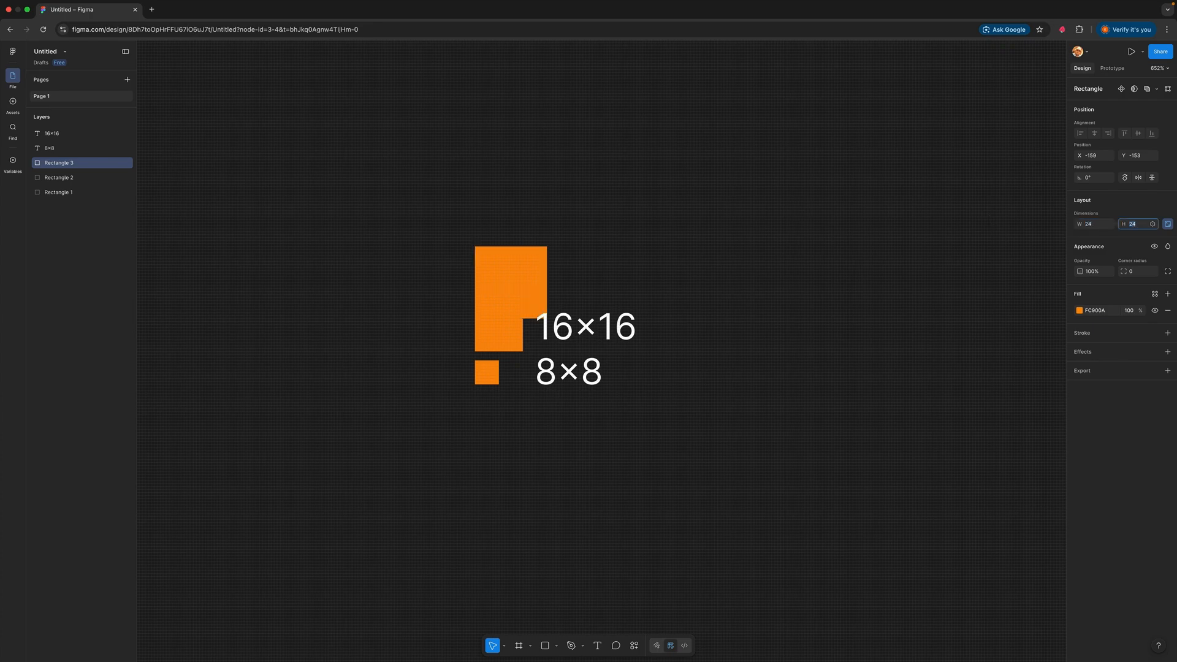
{"action": "left_click", "coordinate": [888, 231]}
{"action": "left_click_drag", "start_coordinate": [541, 273], "coordinate": [544, 250]}
{"action": "left_click", "coordinate": [748, 258]}
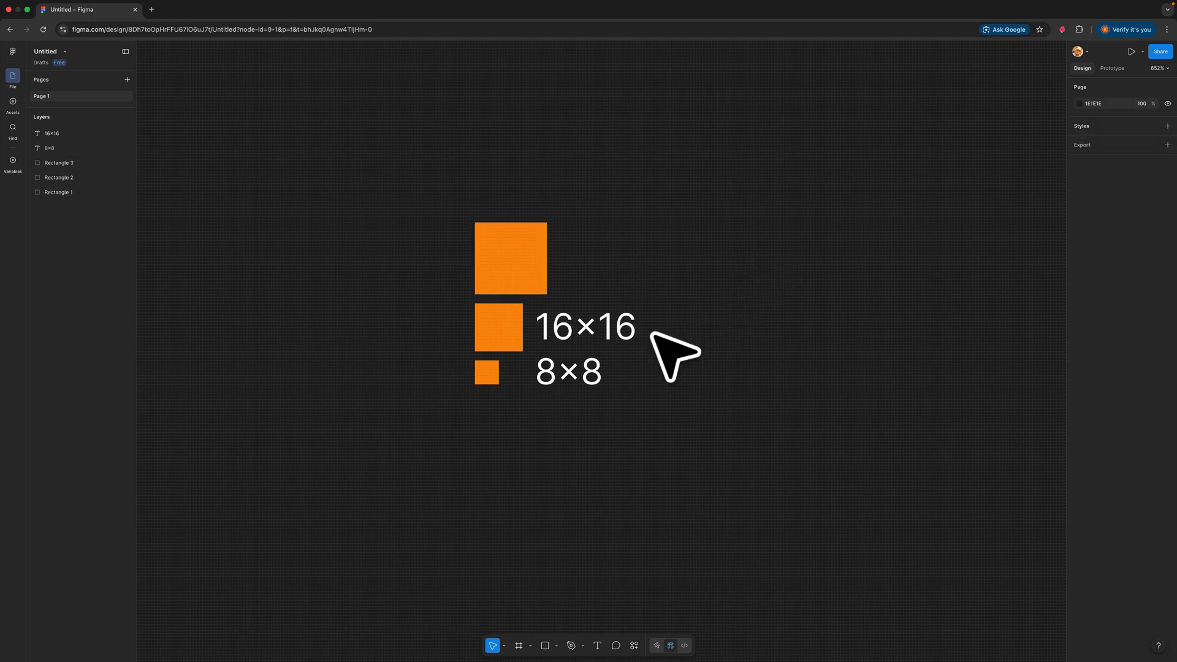
Duplicate the 16×16 label beside the 24×24 square and change the copy's text to "24×24"
{"action": "left_click_drag", "start_coordinate": [651, 334], "coordinate": [561, 268]}
{"action": "double_click", "coordinate": [586, 270]}
{"action": "left_click", "coordinate": [586, 270]}
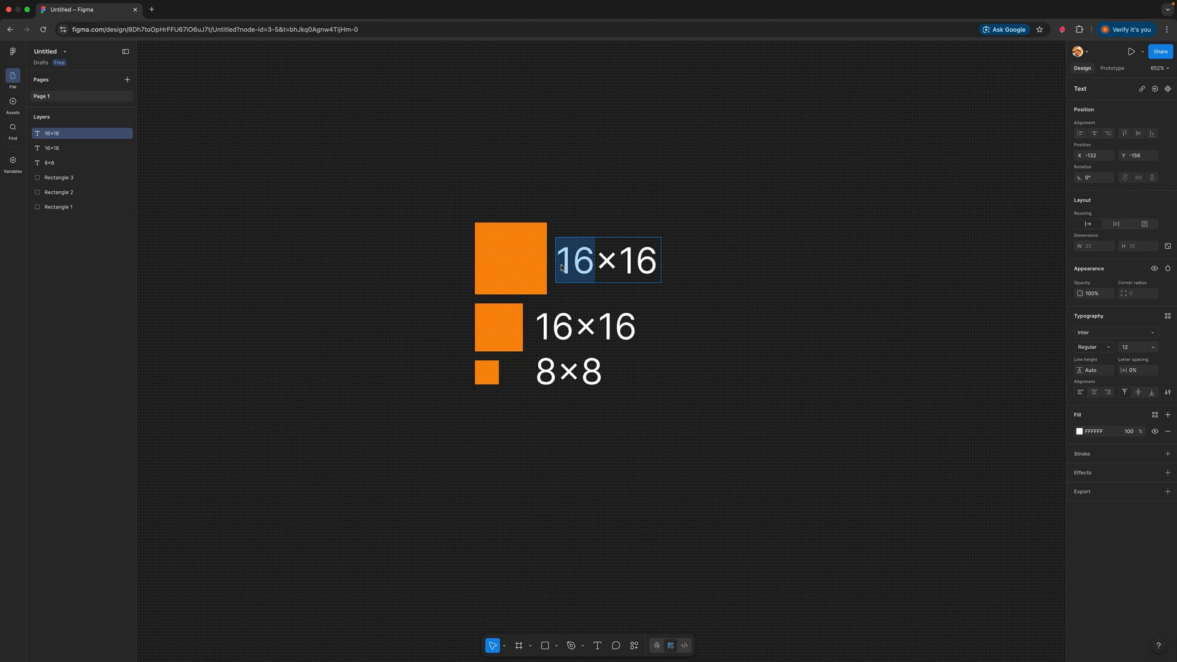
{"action": "type", "text": "24"}
{"action": "mouse_move", "coordinate": [641, 269]}
{"action": "left_mouse_down"}
{"action": "mouse_move", "coordinate": [667, 268]}
{"action": "mouse_move", "coordinate": [623, 264]}
{"action": "left_mouse_up"}
{"action": "type", "text": "24"}
{"action": "key", "text": "Escape"}
{"action": "key", "text": "Escape"}
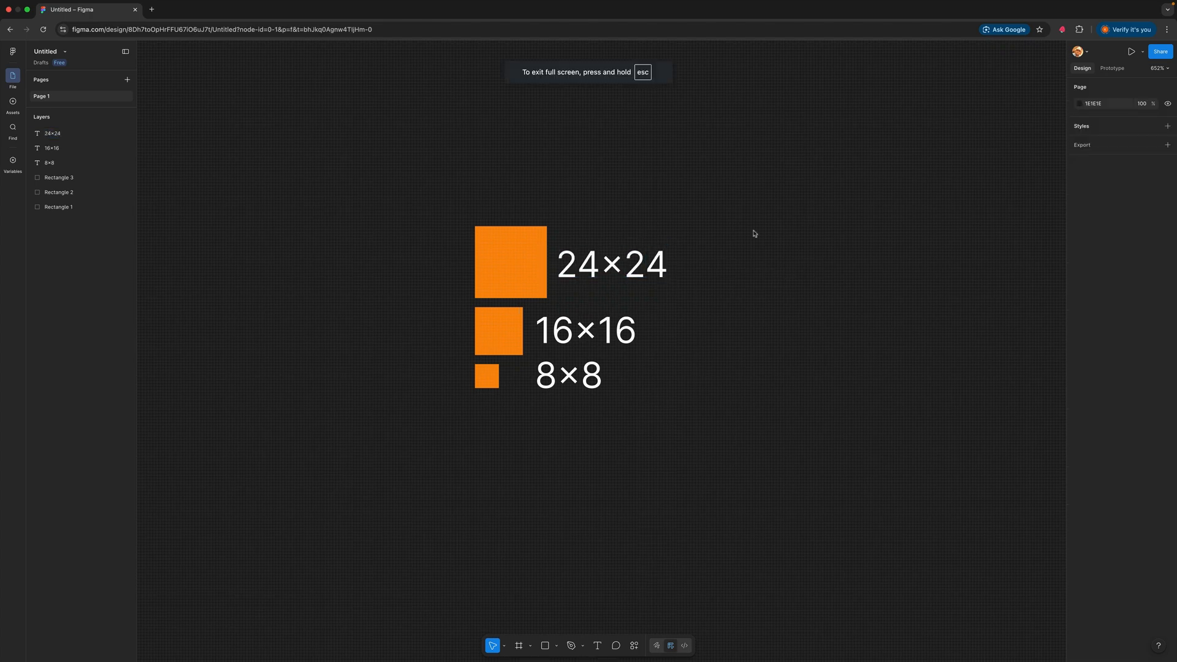
Duplicate the 24×24 square above itself, resize the copy to 32 by 32, and move it up clear of the original
{"action": "left_click", "coordinate": [524, 269]}
{"action": "left_click_drag", "start_coordinate": [519, 269], "coordinate": [520, 187], "text": "alt"}
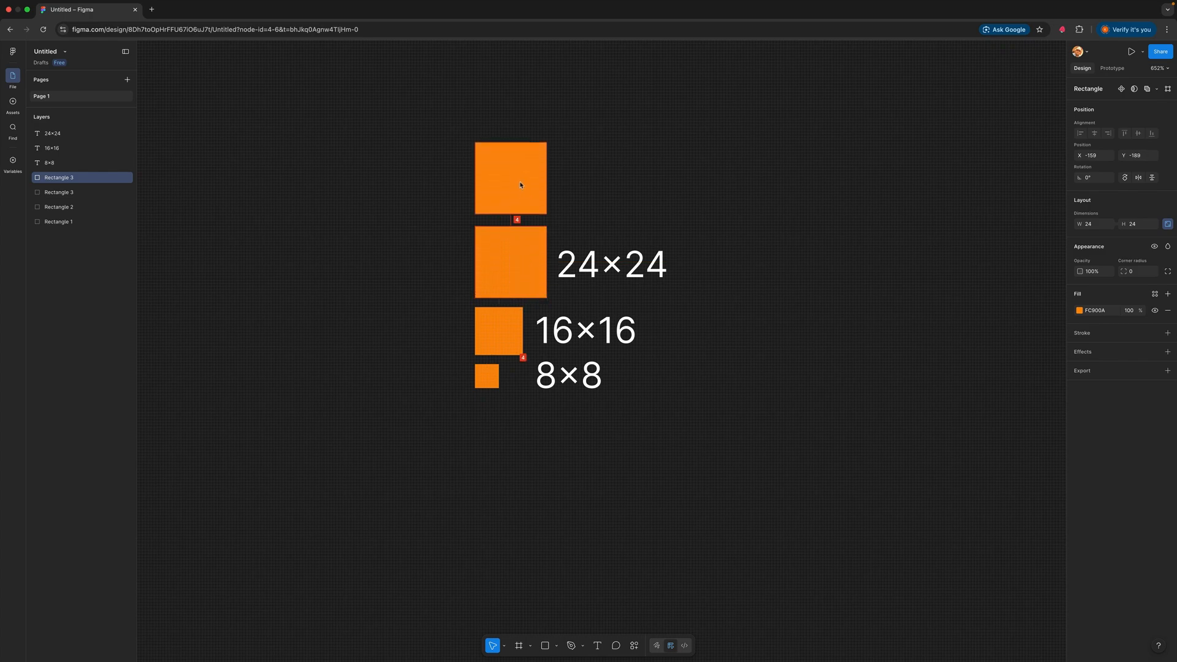
{"action": "left_click_drag", "start_coordinate": [520, 185], "coordinate": [524, 188]}
{"action": "left_click", "coordinate": [1094, 225]}
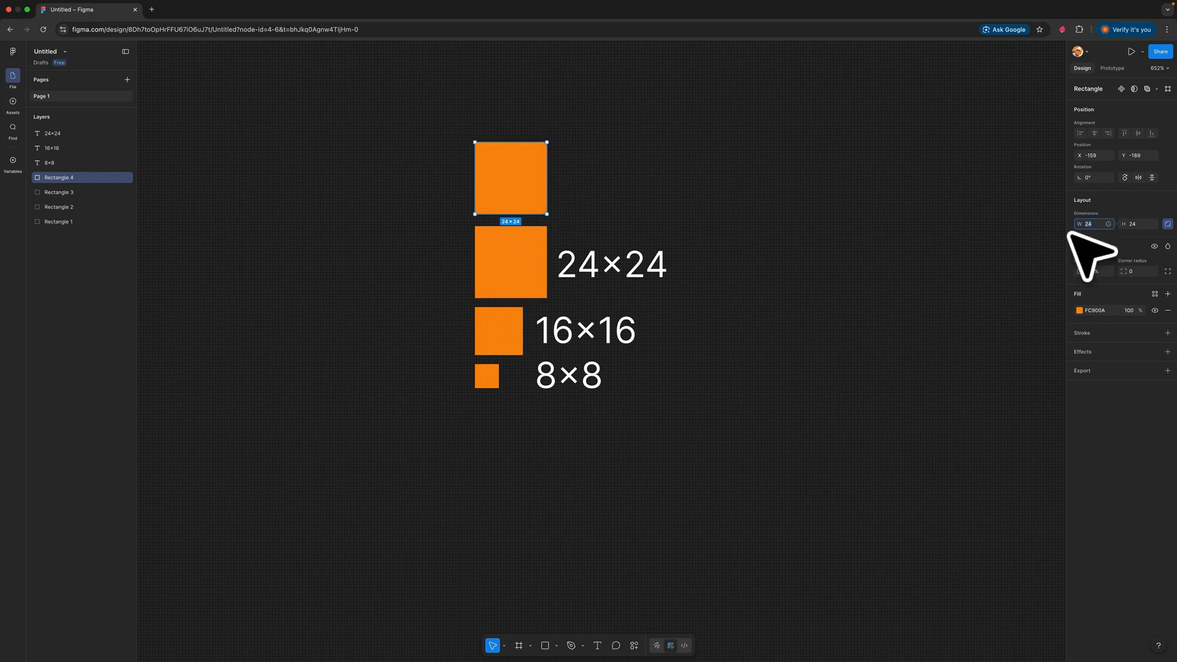
{"action": "type", "text": "32"}
{"action": "key", "text": "Return"}
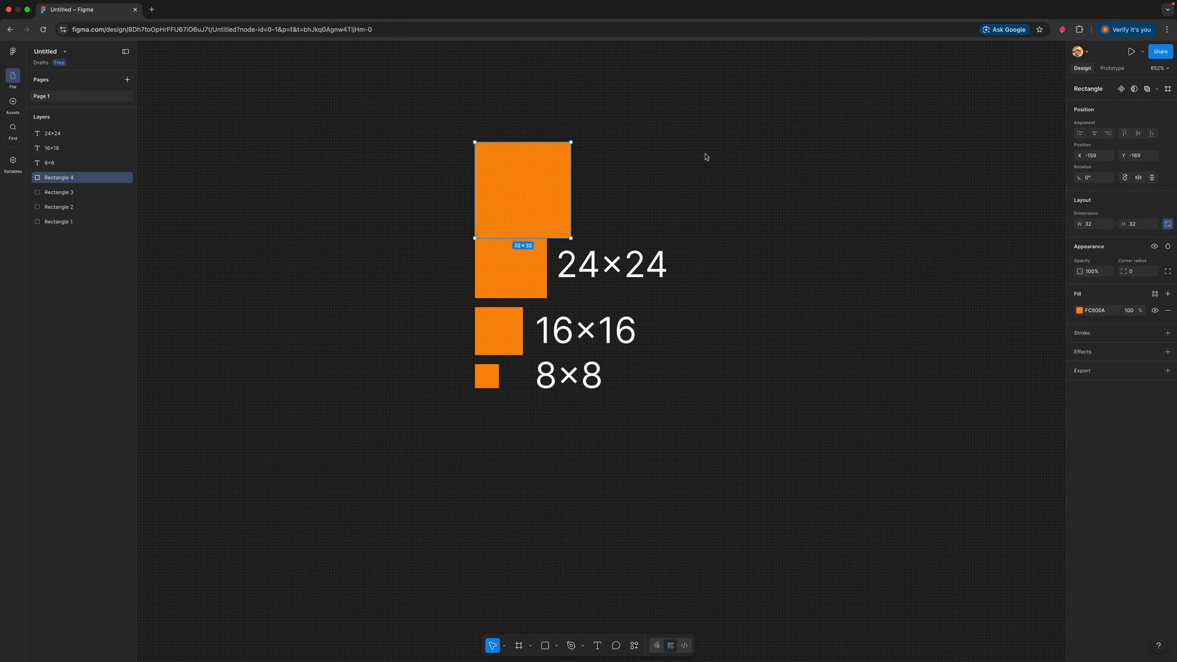
{"action": "mouse_move", "coordinate": [542, 178]}
{"action": "left_mouse_down"}
{"action": "mouse_move", "coordinate": [549, 156]}
{"action": "mouse_move", "coordinate": [552, 166]}
{"action": "left_mouse_up"}
Duplicate the 24×24 label beside the 32×32 square and change the copy's text to "32×32"
{"action": "left_click", "coordinate": [665, 282]}
{"action": "left_click_drag", "start_coordinate": [665, 282], "coordinate": [663, 184], "text": "alt"}
{"action": "double_click", "coordinate": [618, 172]}
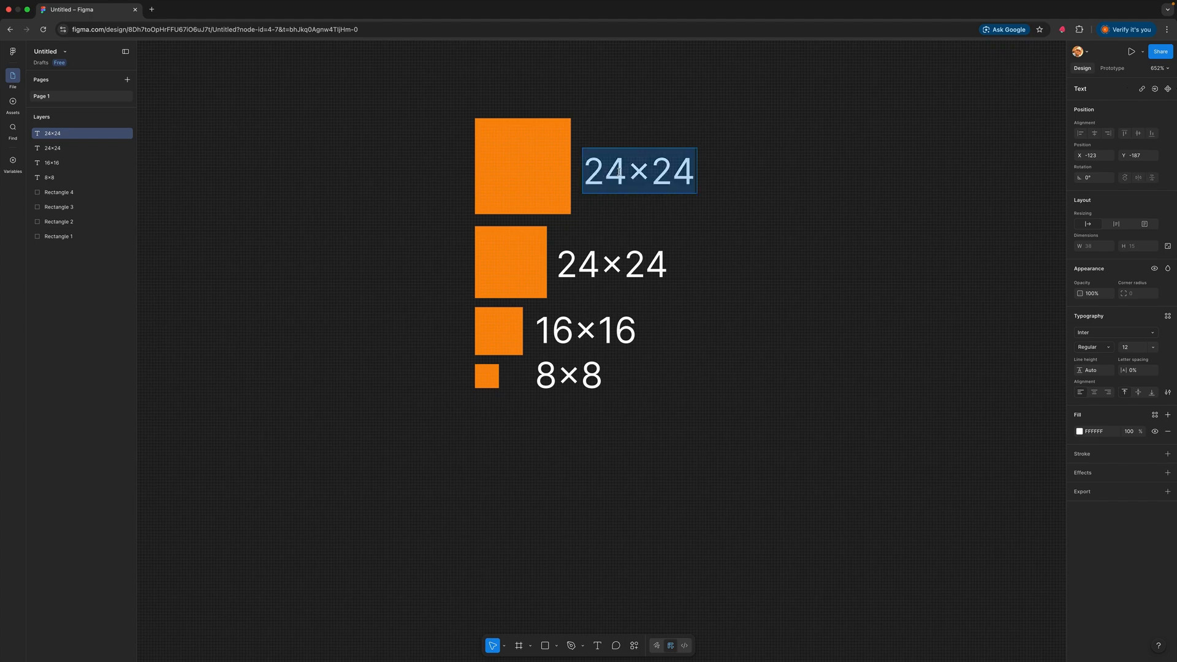
{"action": "left_click", "coordinate": [623, 174]}
{"action": "key", "text": "super+a"}
{"action": "type", "text": "32"}
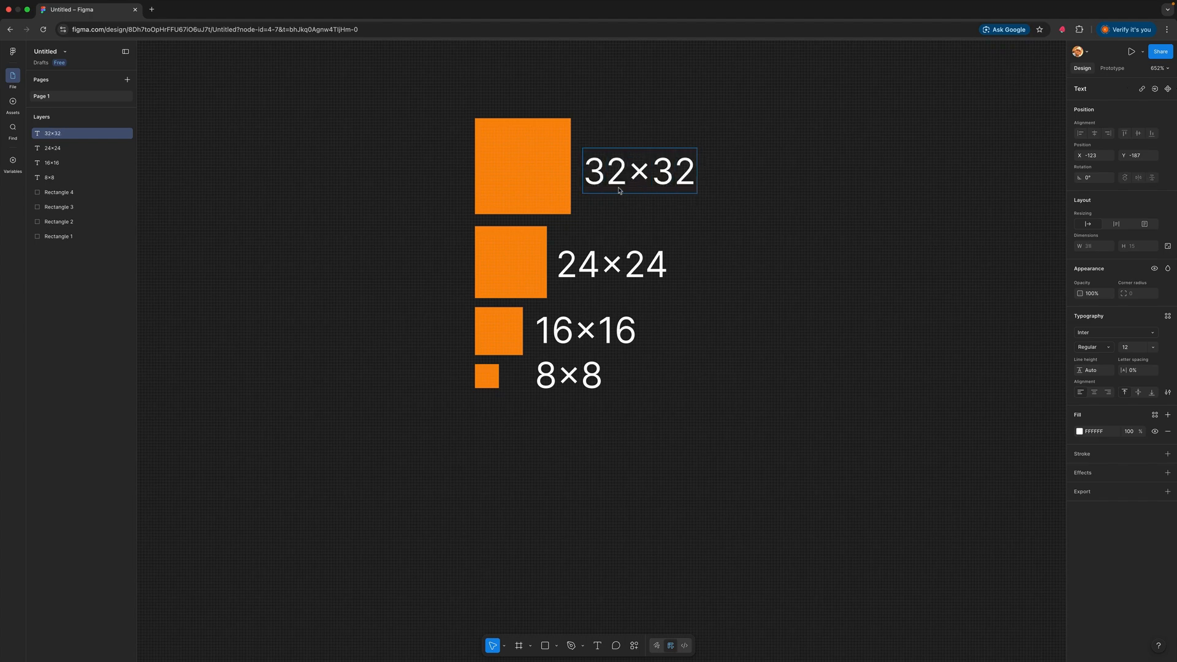
{"action": "left_click", "coordinate": [772, 236]}
{"action": "scroll", "coordinate": [808, 239], "scroll_direction": "up", "scroll_amount": 4}
{"action": "scroll", "coordinate": [806, 240], "scroll_direction": "down", "scroll_amount": 2}
{"action": "left_click", "coordinate": [724, 187]}
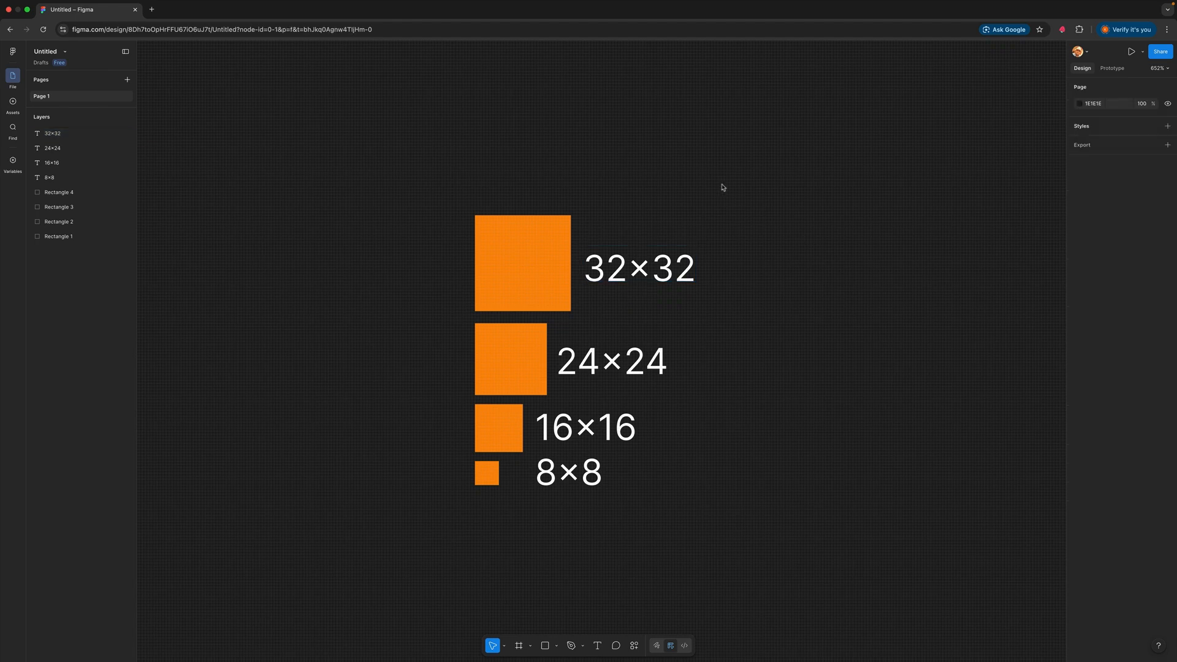
Duplicate the 32×32 square above itself, enlarge the copy to 48 by 48, and move it up clear of the original
{"action": "left_click_drag", "start_coordinate": [567, 264], "coordinate": [567, 154]}
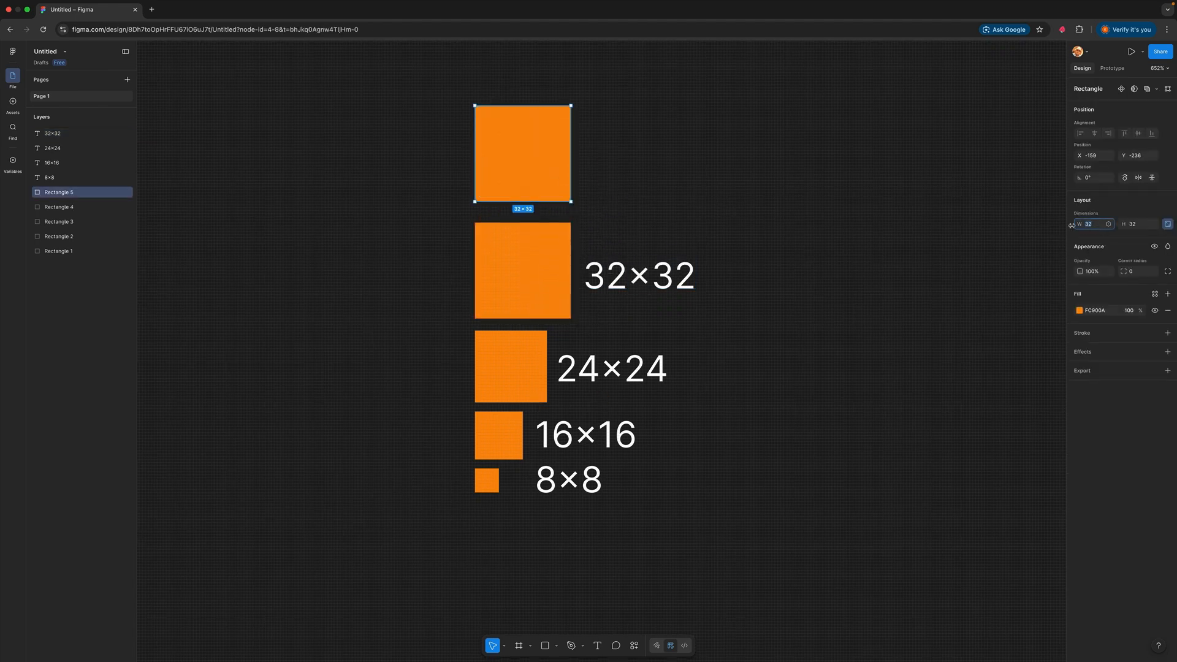
{"action": "key", "text": "Return"}
{"action": "left_click", "coordinate": [730, 182]}
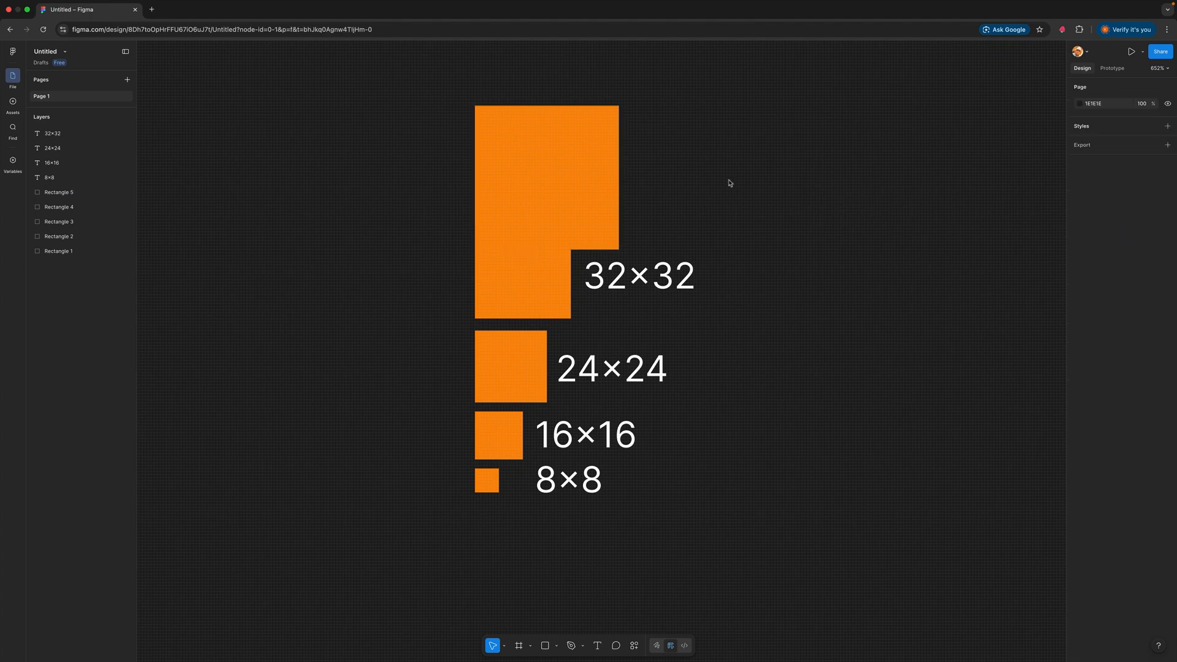
{"action": "left_click_drag", "start_coordinate": [574, 194], "coordinate": [575, 160]}
Duplicate the 32×32 label beside the 48×48 square and change the copy's text to "48×48"
{"action": "left_click_drag", "start_coordinate": [693, 287], "coordinate": [642, 149]}
{"action": "double_click", "coordinate": [685, 148]}
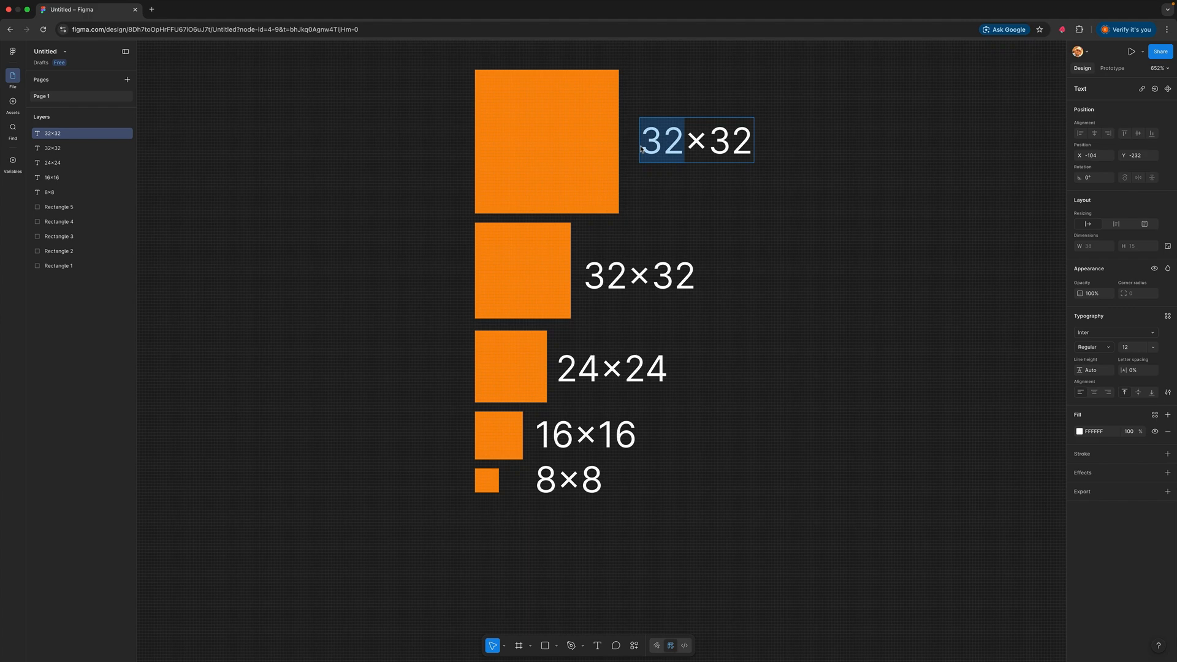
{"action": "type", "text": "48"}
{"action": "key", "text": "Tab"}
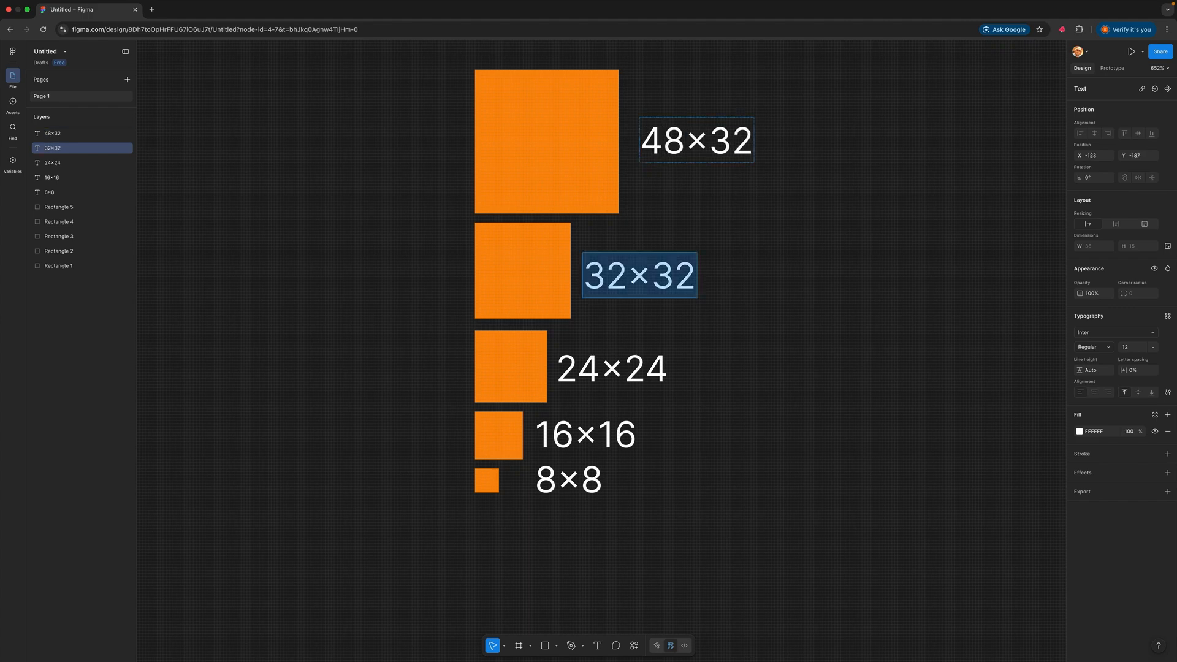
{"action": "double_click", "coordinate": [714, 136]}
{"action": "double_click", "coordinate": [711, 139]}
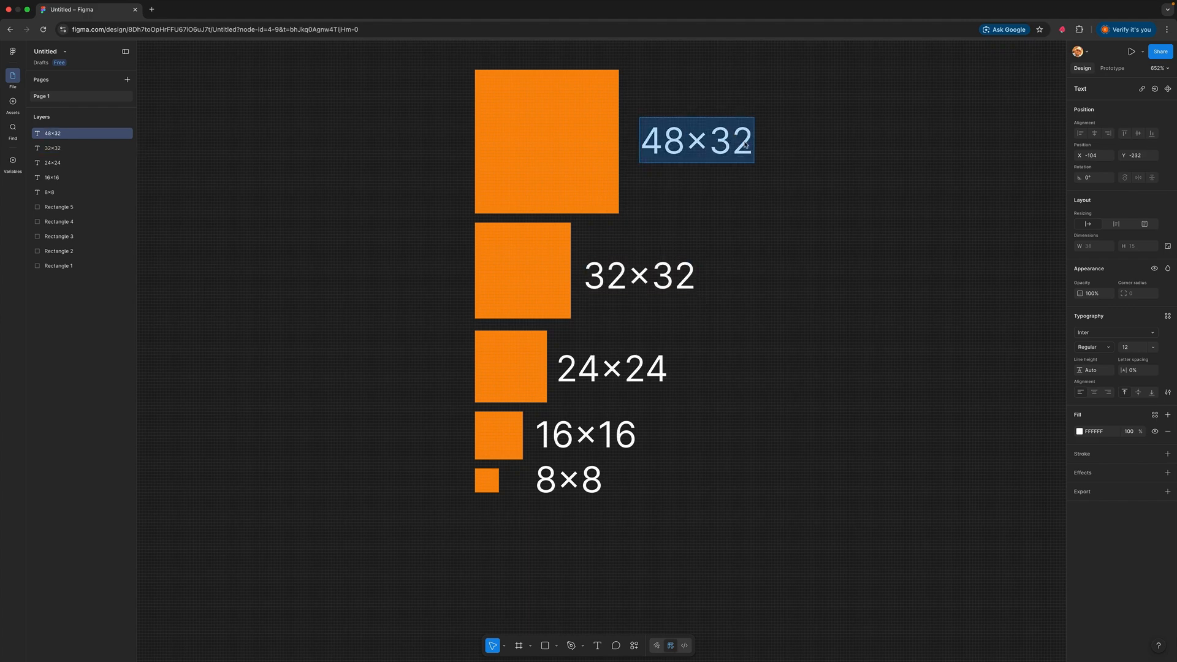
{"action": "type", "text": "48"}
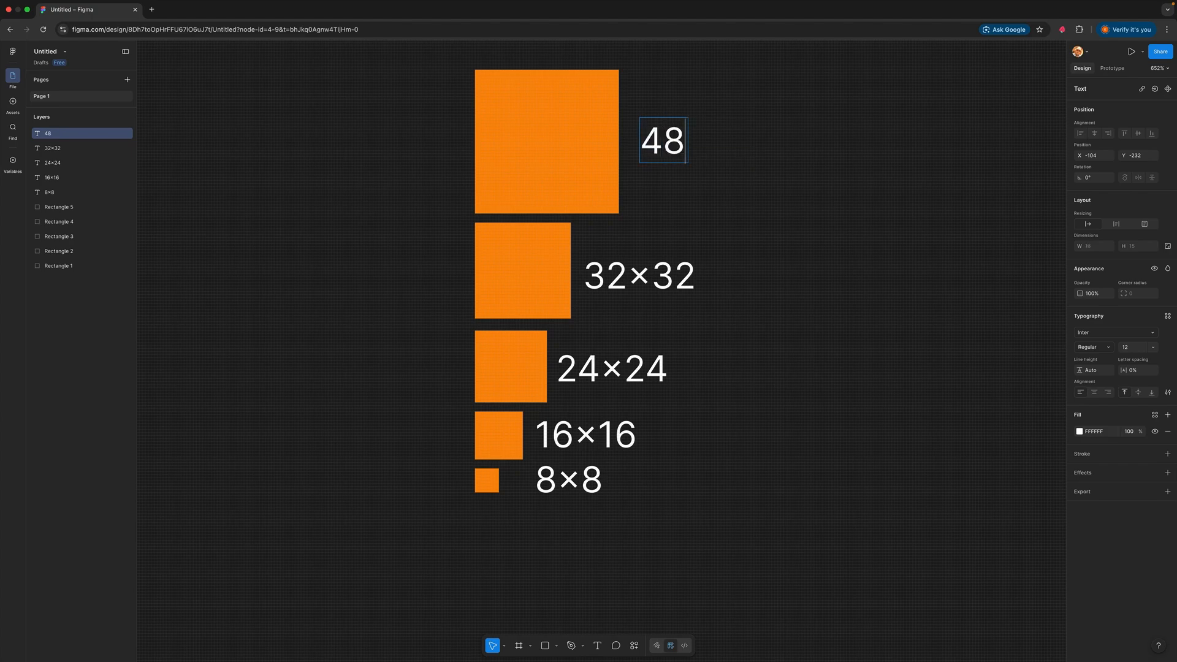
{"action": "type", "text": "x48"}
{"action": "key", "text": "Escape"}
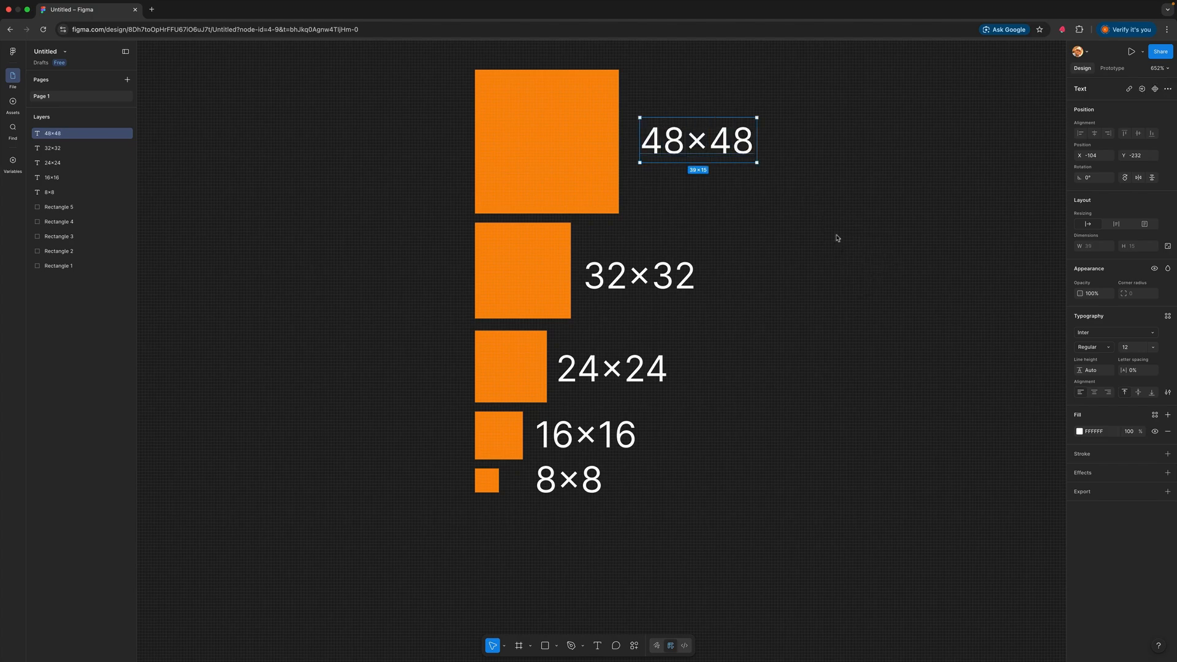
{"action": "key", "text": "Escape"}
Move the 48×48 square and its label straight up about 17 px to widen the gap above the 32×32 square
{"action": "scroll", "coordinate": [804, 278], "scroll_direction": "up", "scroll_amount": 3}
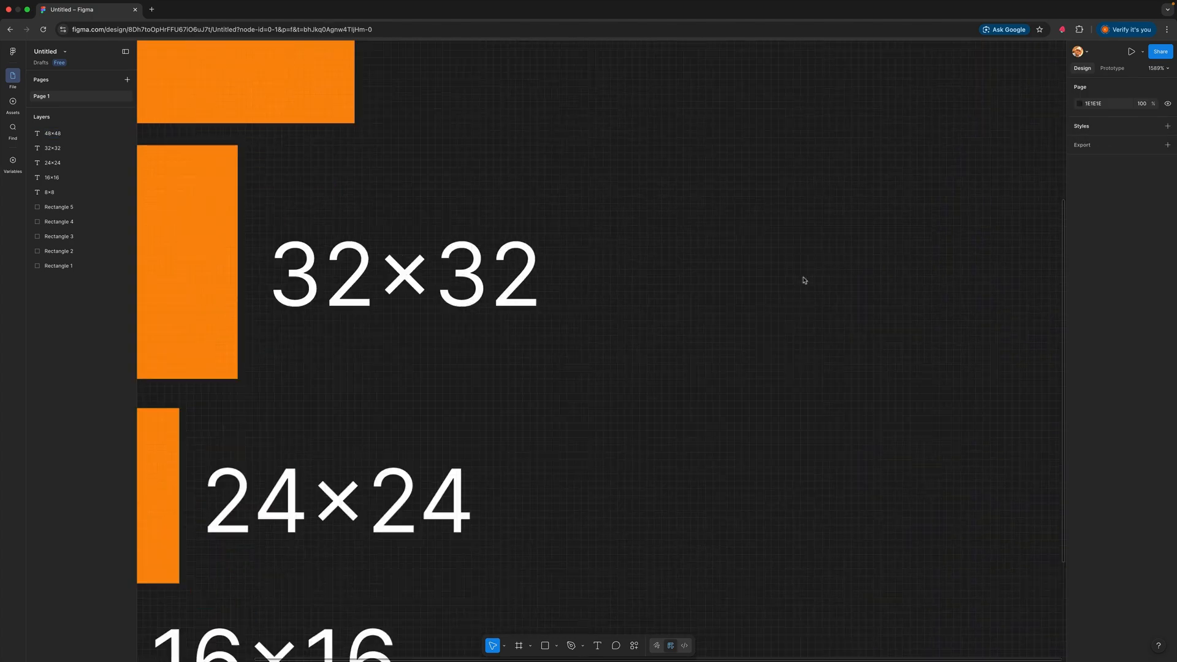
{"action": "scroll", "coordinate": [803, 279], "scroll_direction": "down", "scroll_amount": 8}
{"action": "left_click_drag", "start_coordinate": [855, 328], "coordinate": [644, 449]}
{"action": "scroll", "coordinate": [620, 383], "scroll_direction": "up", "scroll_amount": 3}
{"action": "scroll", "coordinate": [619, 384], "scroll_direction": "up", "scroll_amount": 3}
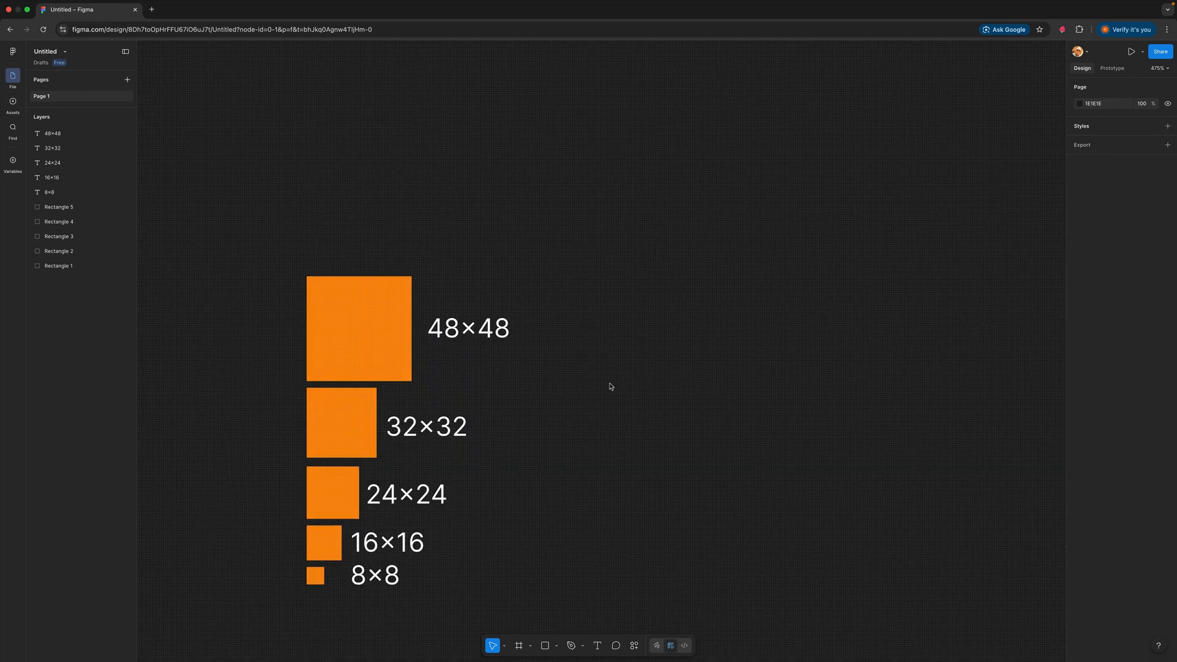
{"action": "left_click_drag", "start_coordinate": [610, 385], "coordinate": [821, 392]}
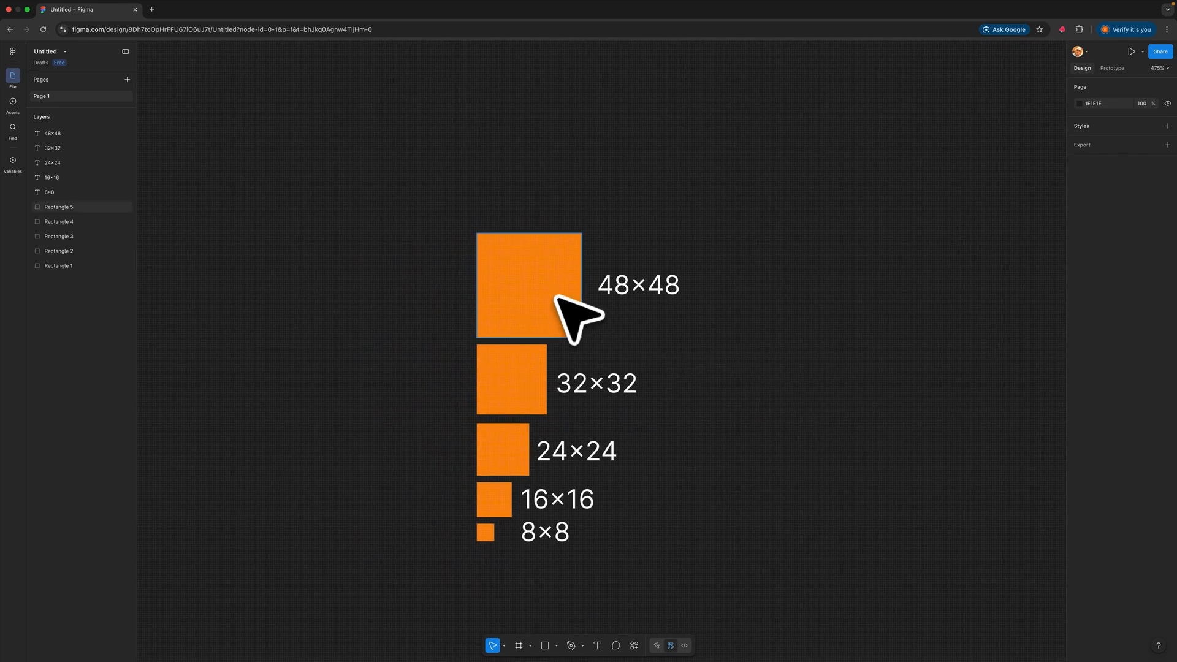
{"action": "left_click_drag", "start_coordinate": [554, 289], "coordinate": [554, 252]}
{"action": "left_click_drag", "start_coordinate": [662, 301], "coordinate": [662, 267]}
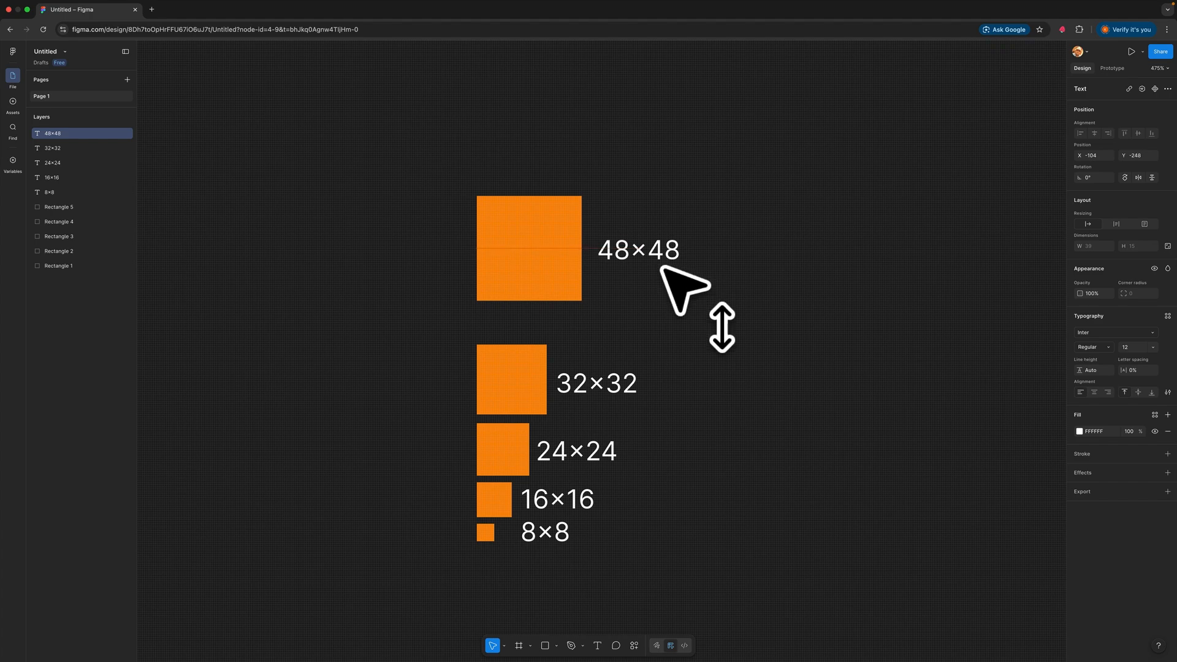
Move the 32×32 square and its label up together, leaving clear gaps to the 48×48 and 24×24 squares
{"action": "left_click_drag", "start_coordinate": [447, 338], "coordinate": [555, 383]}
{"action": "left_click_drag", "start_coordinate": [628, 400], "coordinate": [630, 401]}
{"action": "left_click_drag", "start_coordinate": [629, 394], "coordinate": [629, 377]}
{"action": "scroll", "coordinate": [710, 380], "scroll_direction": "down", "scroll_amount": 3}
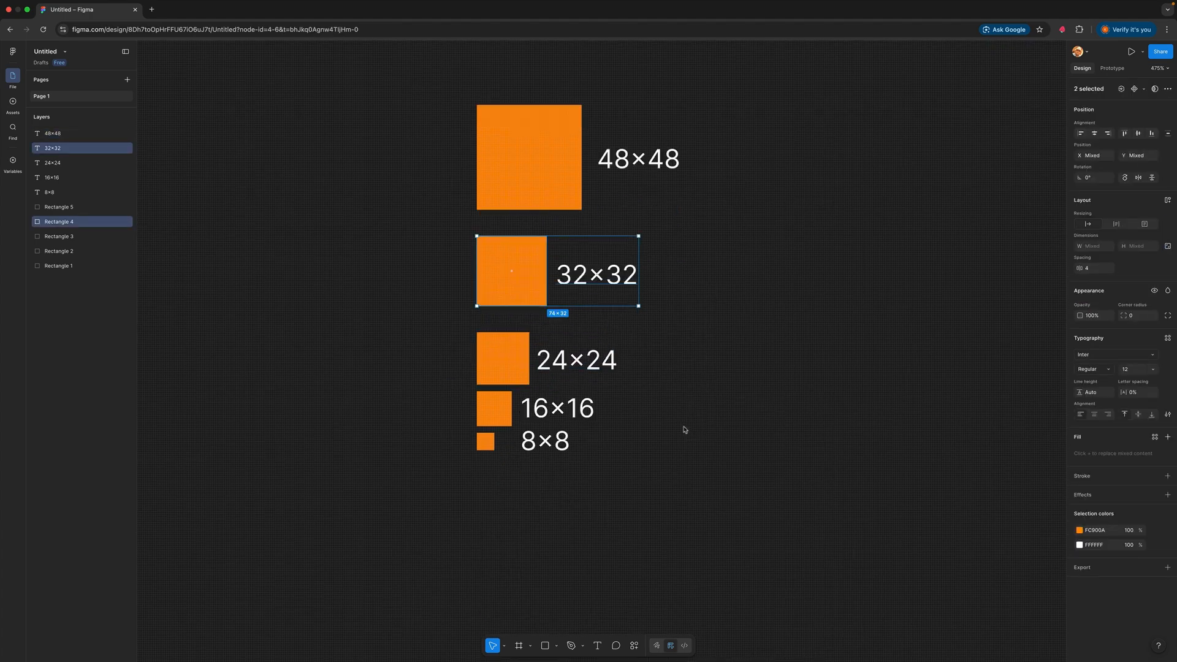
Move the 8×8 square with its label down, and shift the 16×16 square with its label down by a smaller amount
{"action": "left_click_drag", "start_coordinate": [683, 440], "coordinate": [448, 461]}
{"action": "left_click_drag", "start_coordinate": [559, 458], "coordinate": [560, 487]}
{"action": "left_click_drag", "start_coordinate": [659, 391], "coordinate": [488, 422]}
{"action": "left_click_drag", "start_coordinate": [579, 412], "coordinate": [582, 425]}
Nudge the 24×24 square and its label up slightly to even out the spacing in the stack, and clear the selection
{"action": "left_click_drag", "start_coordinate": [680, 340], "coordinate": [524, 368]}
{"action": "left_click_drag", "start_coordinate": [607, 371], "coordinate": [603, 367]}
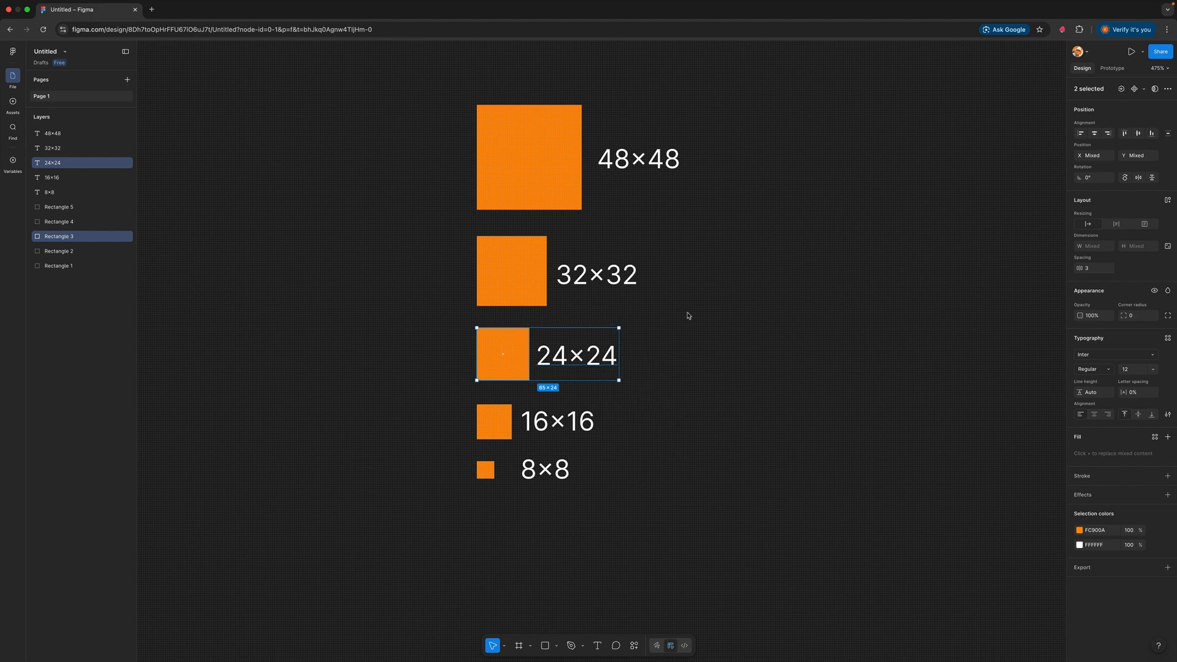
{"action": "left_click", "coordinate": [721, 244]}
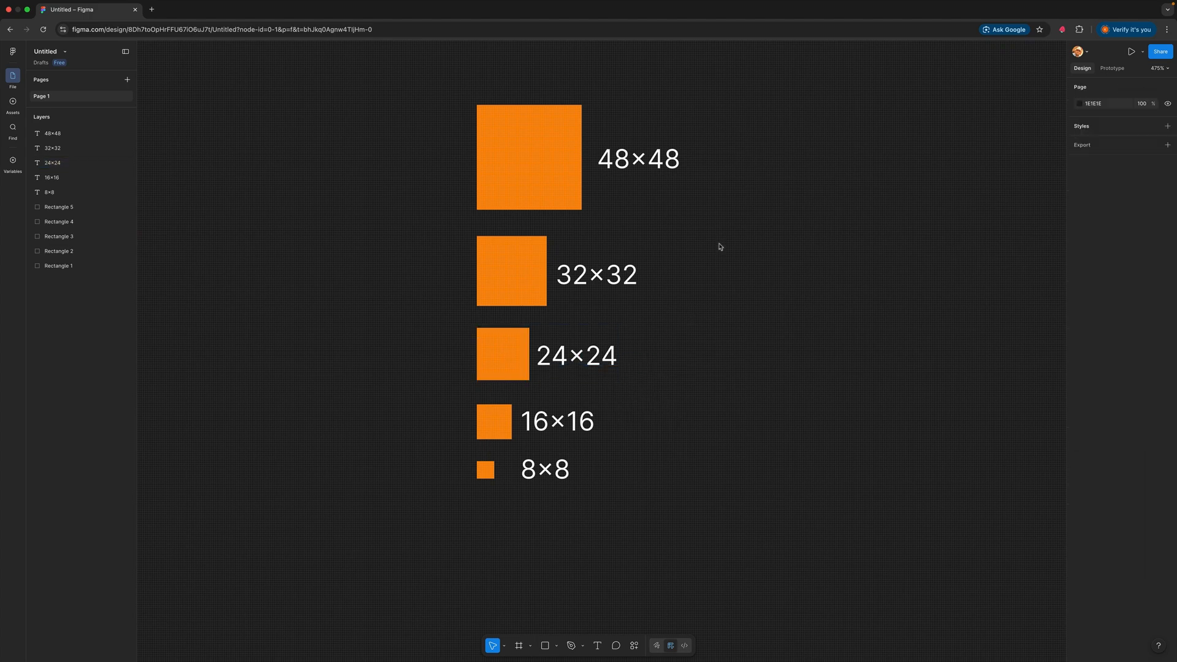